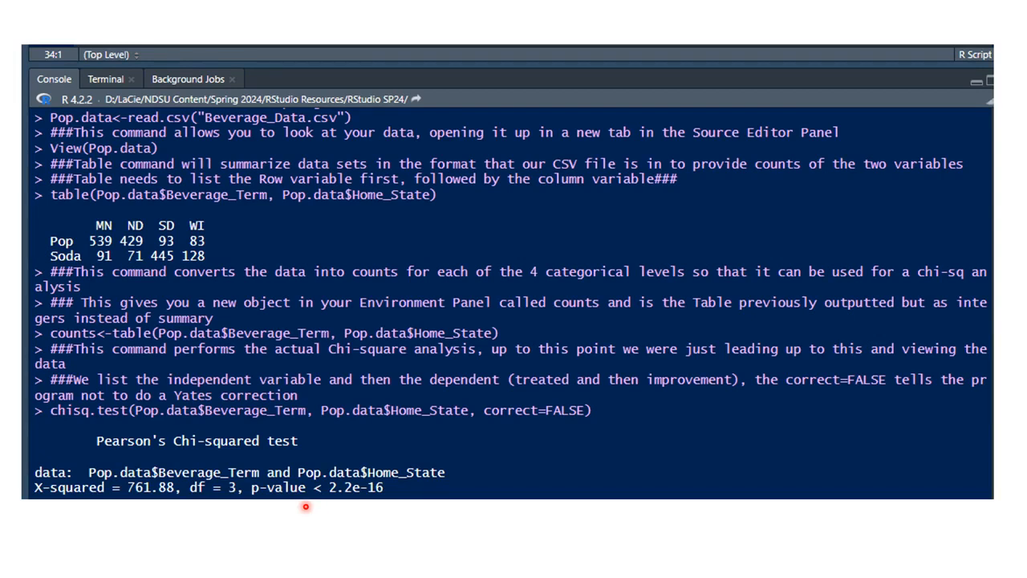
Step: Step through the chi-square results slides, then leave the slideshow for RStudio
key("Left")
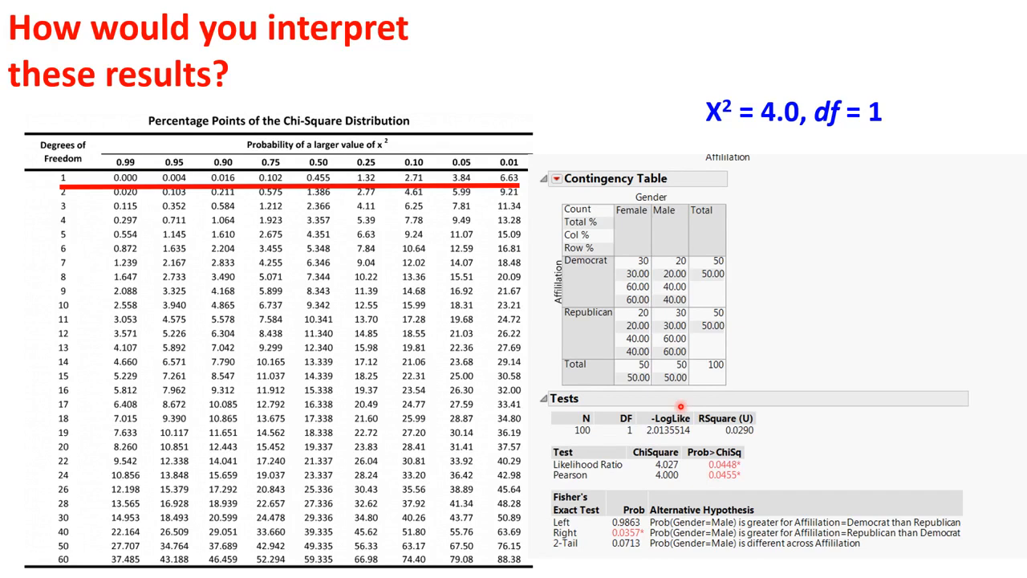
key("Right")
key("alt+Tab")
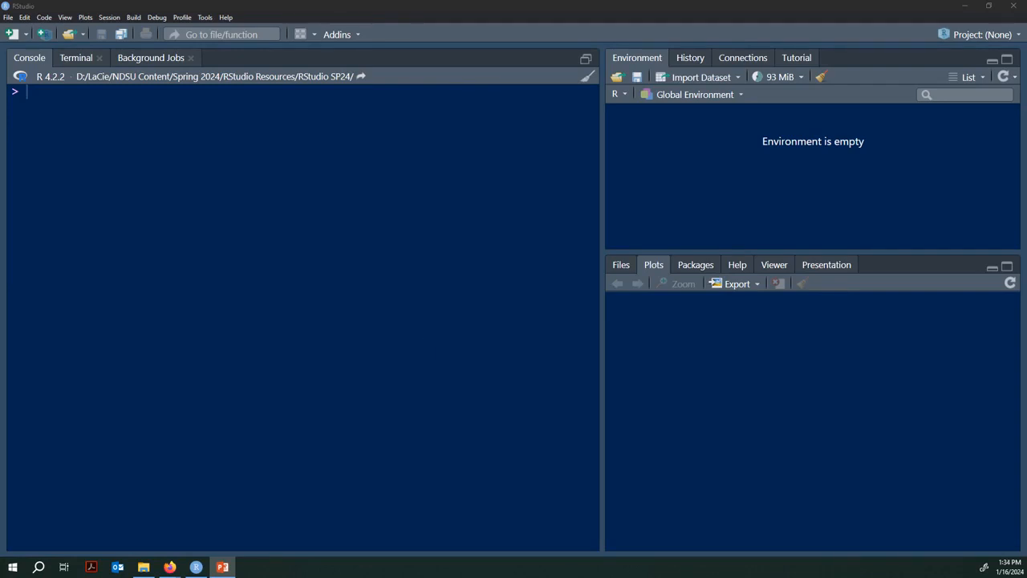
Step: Create a new blank R script from the File menu
left_click(8, 19)
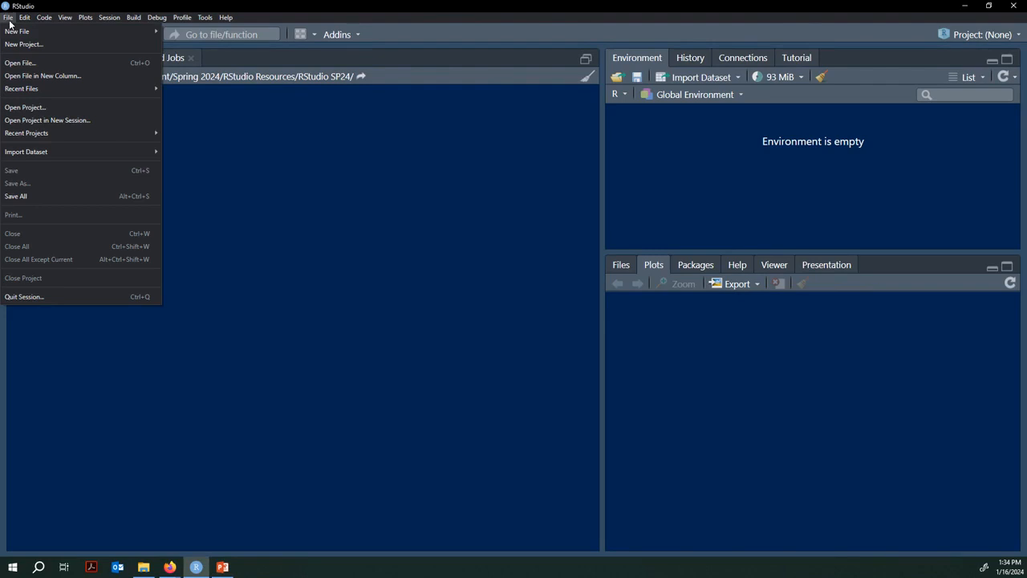
mouse_move(16, 30)
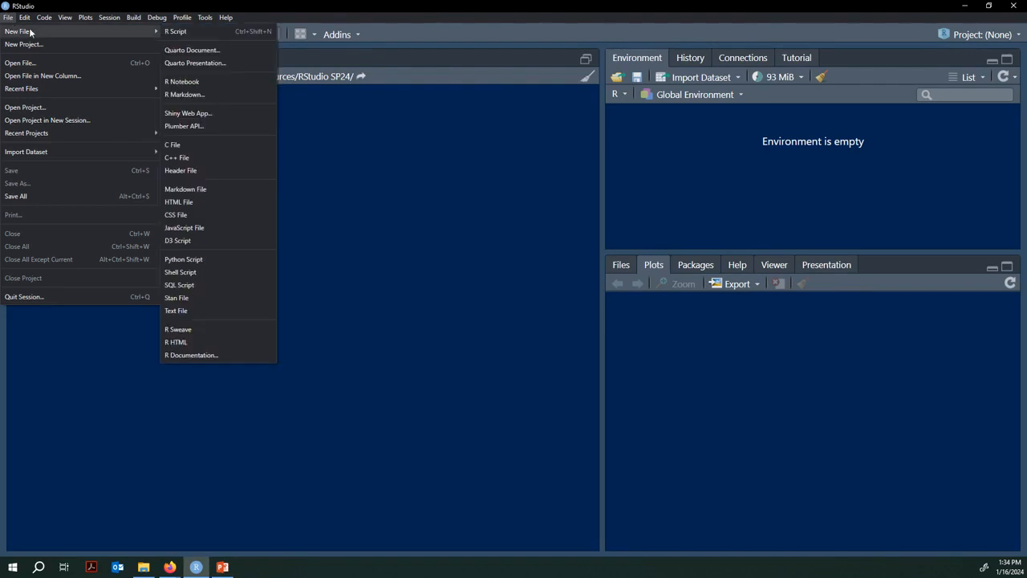
left_click(182, 31)
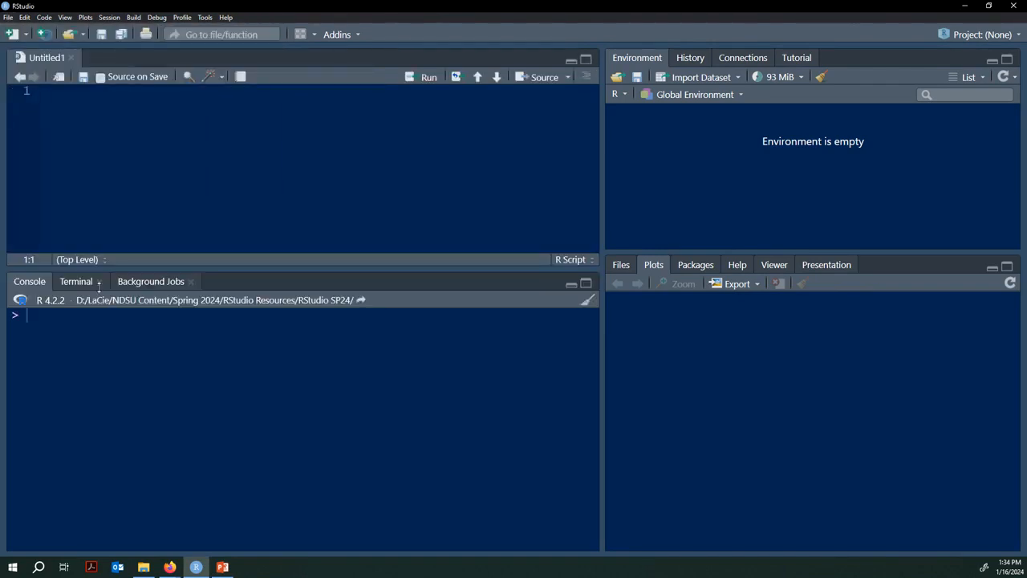
Step: Open the ChiSquare R Script_Beverage_Updated script file
left_click(9, 18)
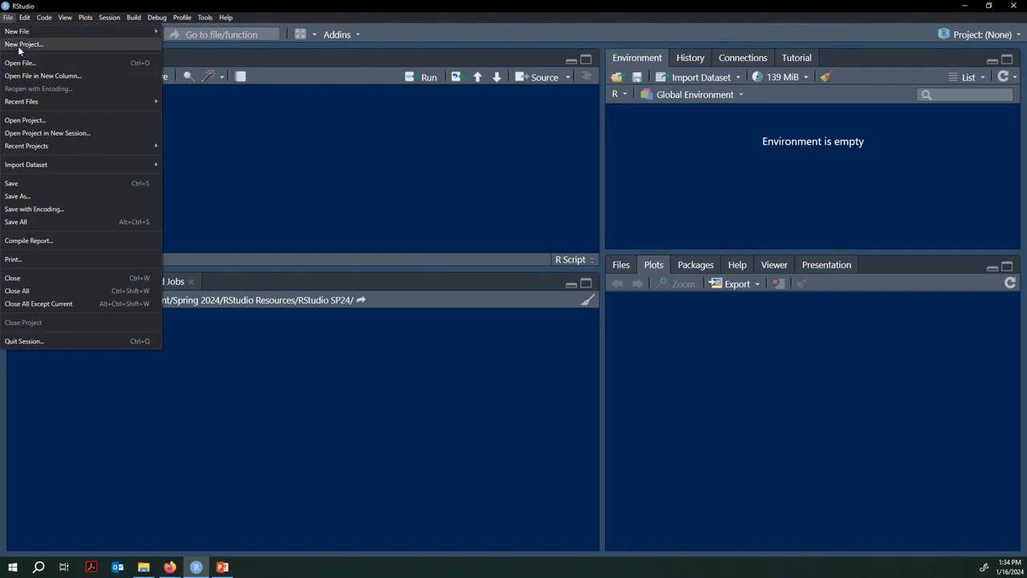
left_click(40, 64)
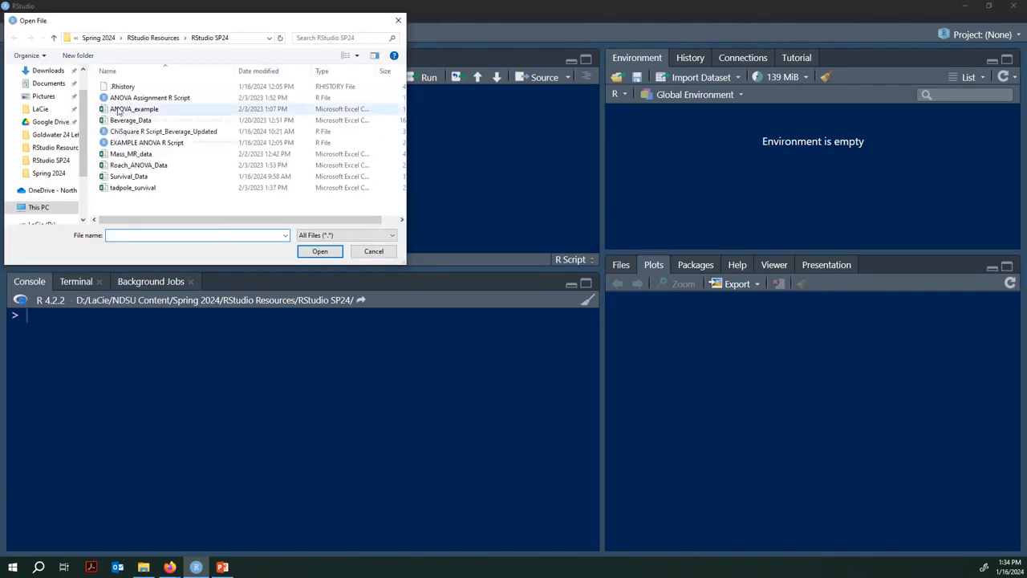
left_click(147, 131)
left_click(319, 252)
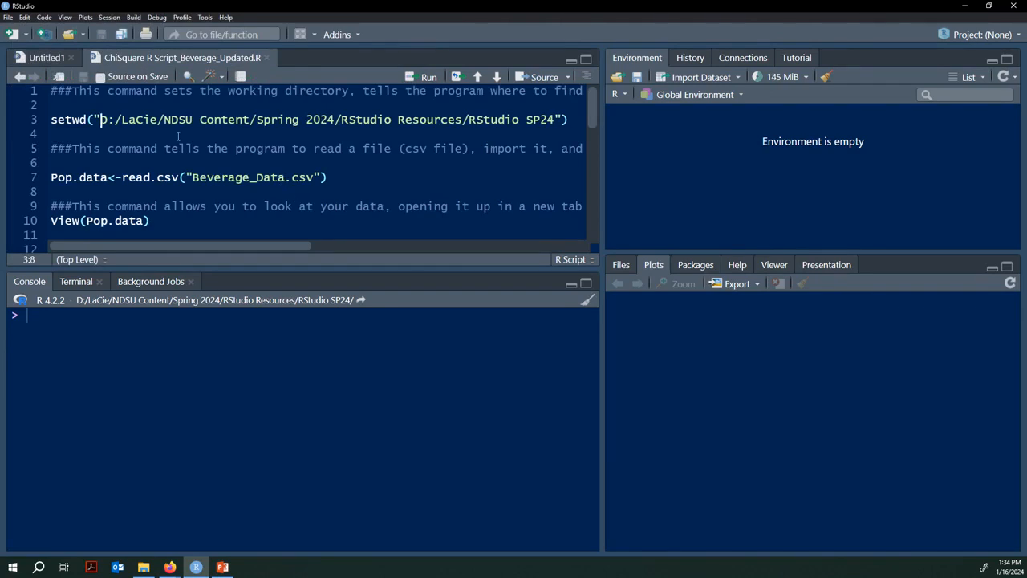
Step: Choose the RStudio SP24 folder as the working directory through Session > Set Working Directory
left_click(66, 92)
left_click(116, 20)
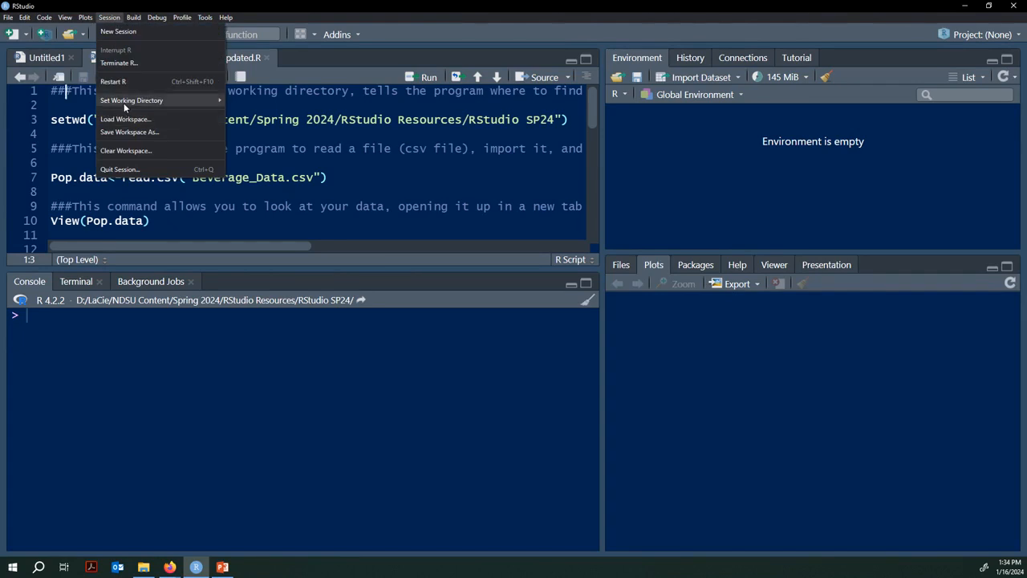
mouse_move(124, 102)
left_click(254, 131)
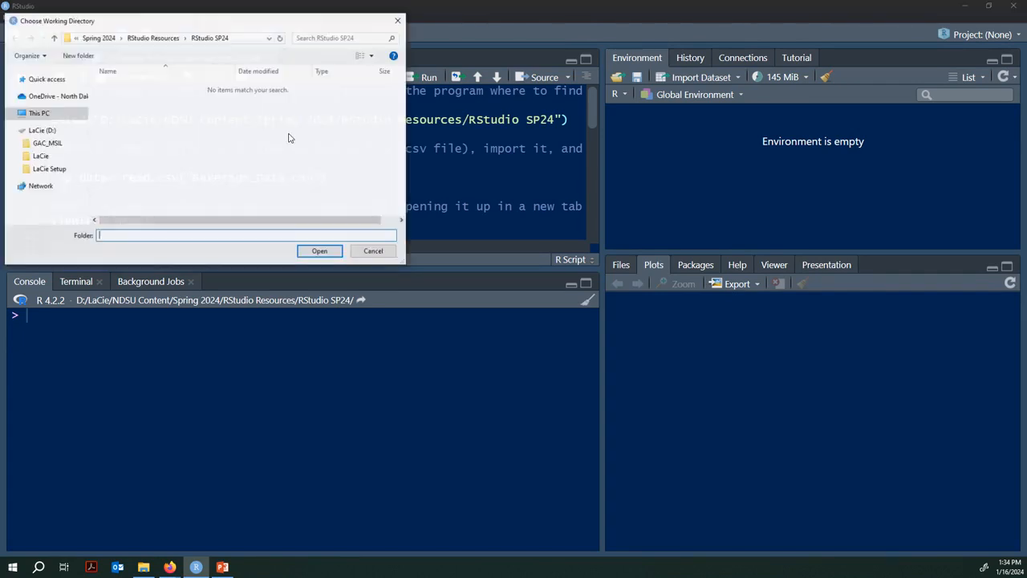
left_click(314, 251)
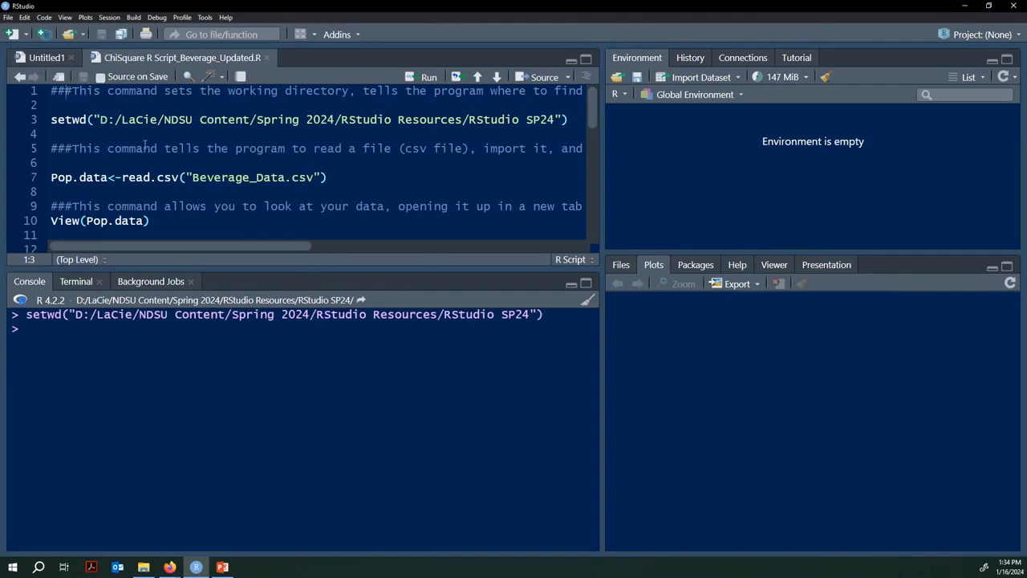
left_click(72, 120)
left_click(575, 121)
Step: Rerun setwd, list the folder's files, and highlight the ### comment marker on line 1
key("ctrl+Return")
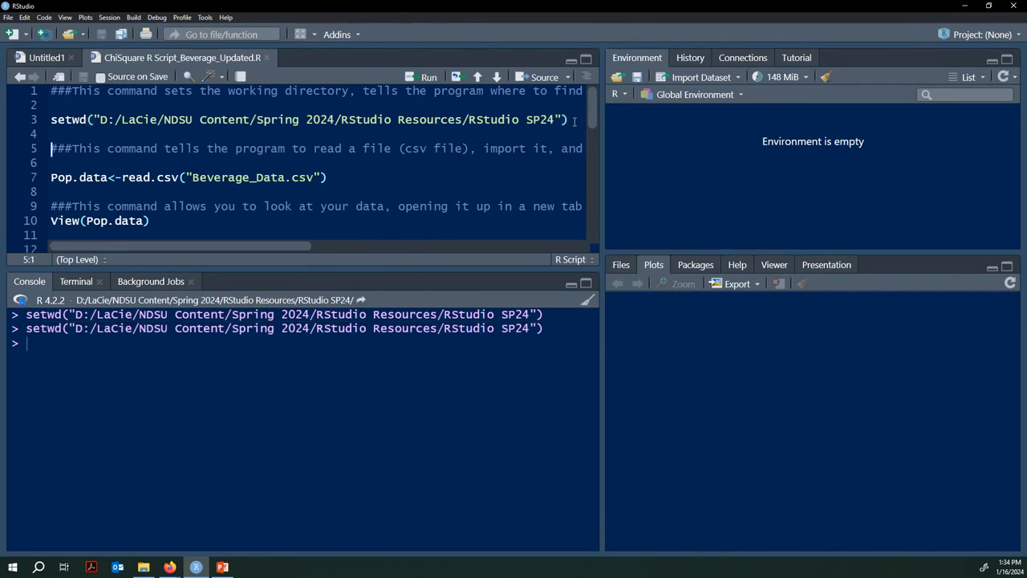
left_click(621, 265)
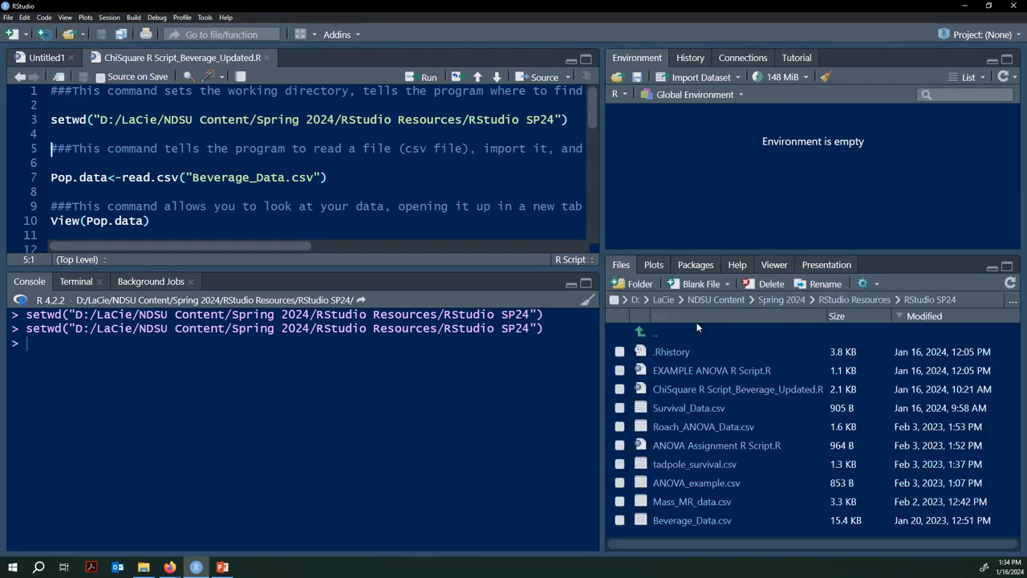
left_click(64, 102)
left_click(64, 91)
left_click_drag(71, 91, 51, 90)
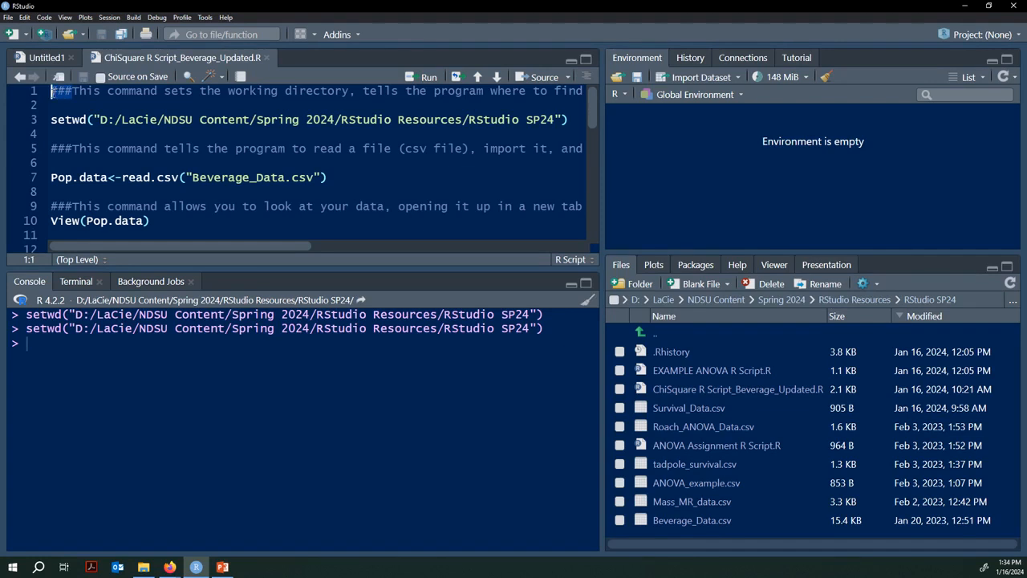
left_click(109, 91)
Step: Highlight Pop.data, the <- arrow and read.csv on line 7 to explain the import
left_click_drag(261, 245, 226, 247)
left_click(347, 178)
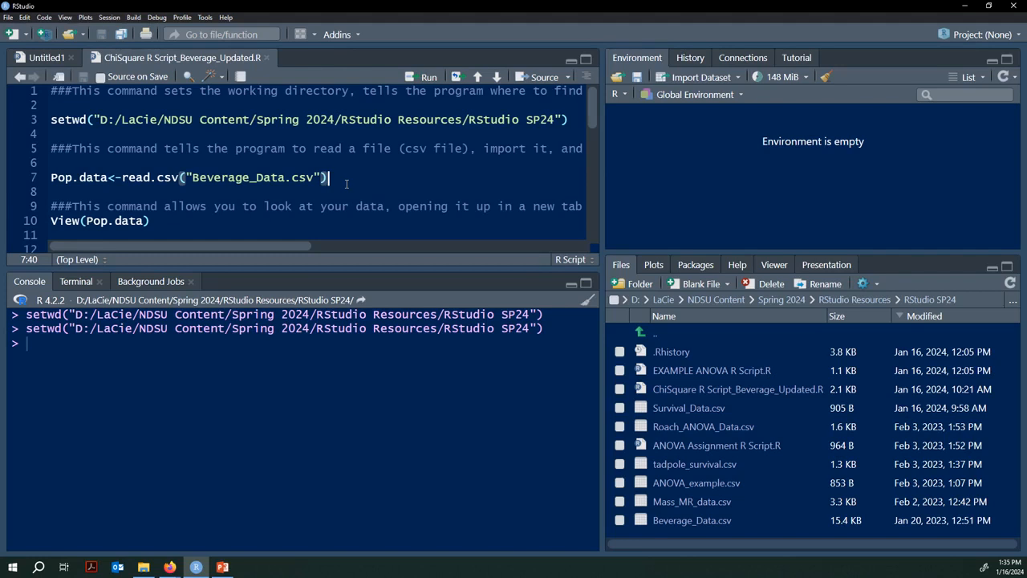
left_click_drag(51, 178, 107, 183)
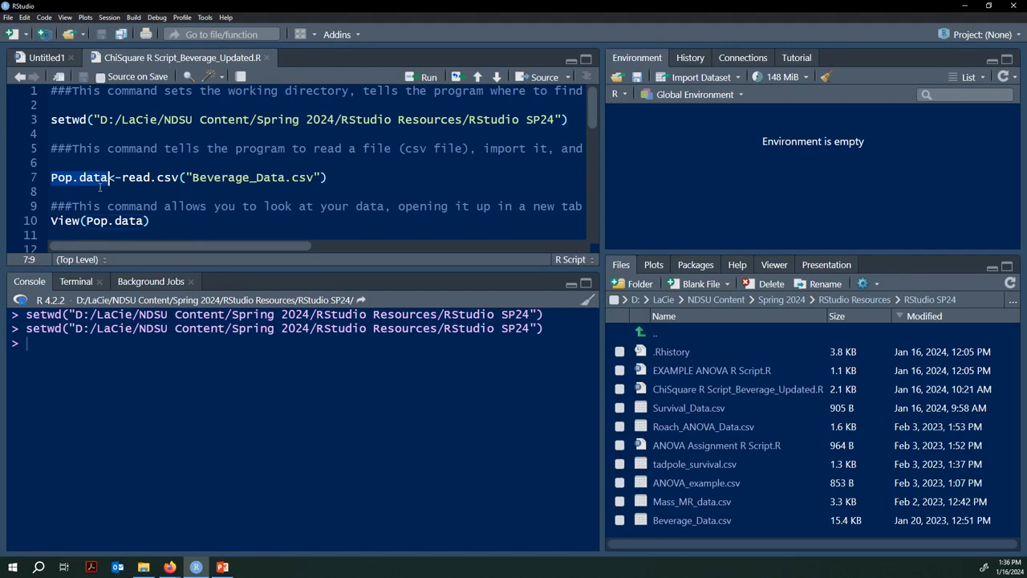
key("Right")
key("Left")
key("shift+Right")
key("shift+Right")
left_click(133, 181)
left_click_drag(182, 179, 122, 177)
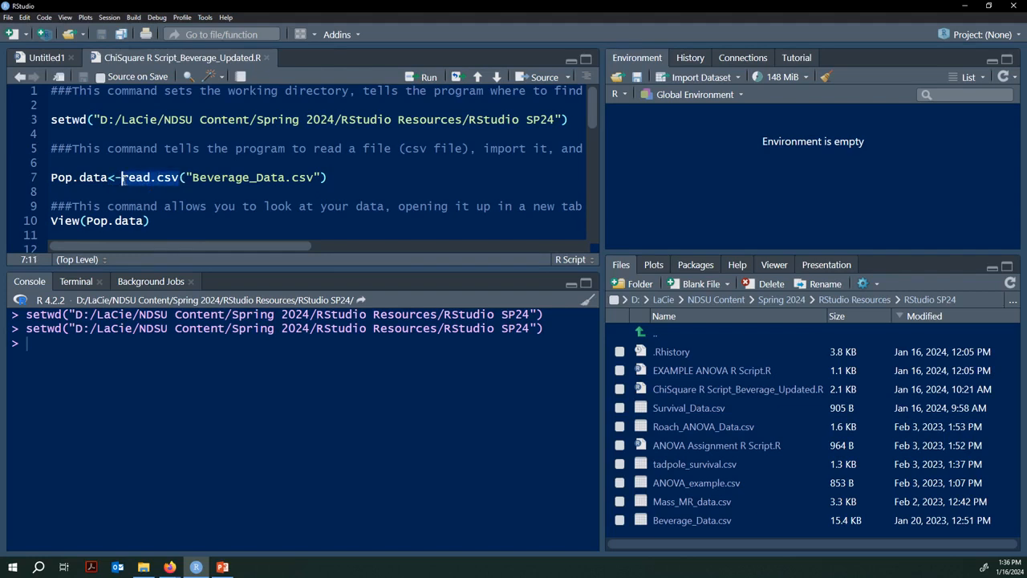
left_click(327, 177)
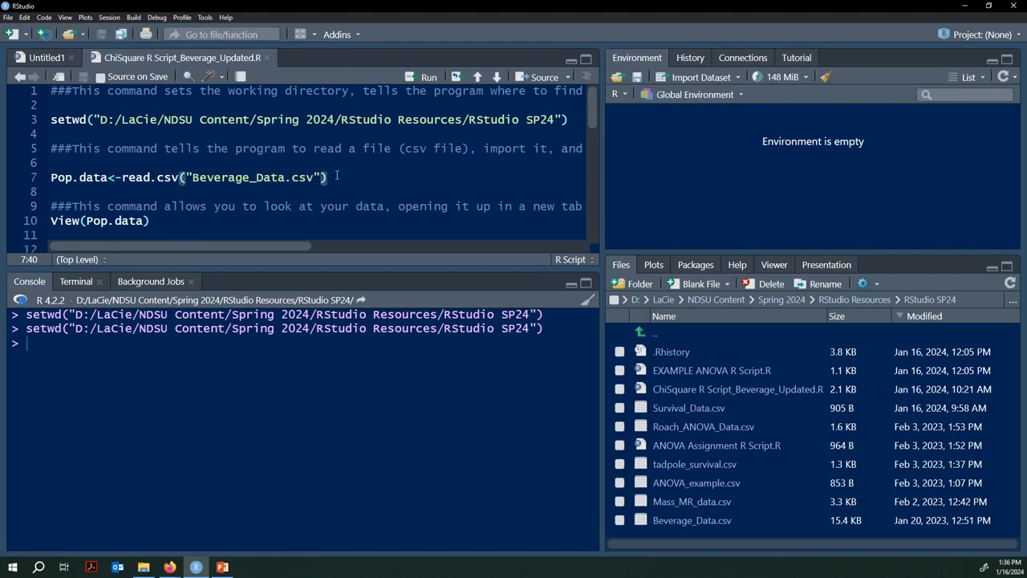
Step: Import Beverage_Data.csv into Pop.data and browse it with View(Pop.data)
key("ctrl+Return")
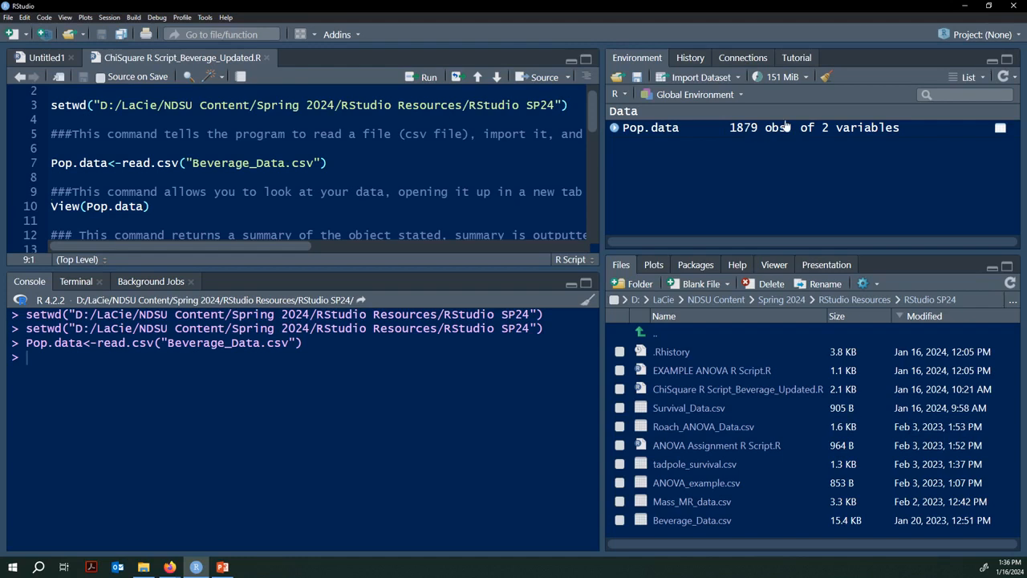
left_click(175, 208)
key("ctrl+Return")
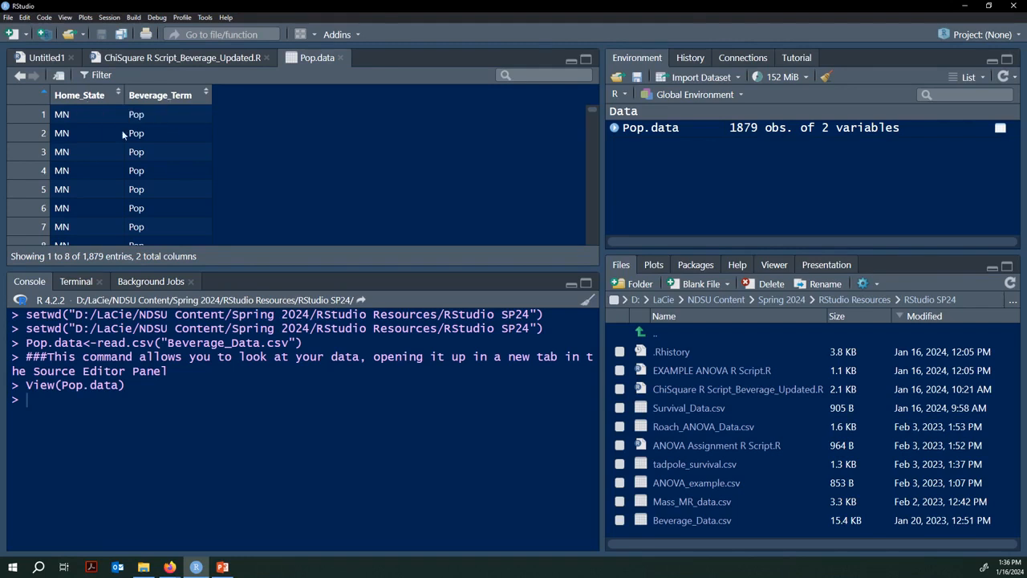
scroll(138, 139, "down", 3)
scroll(138, 139, "down", 12)
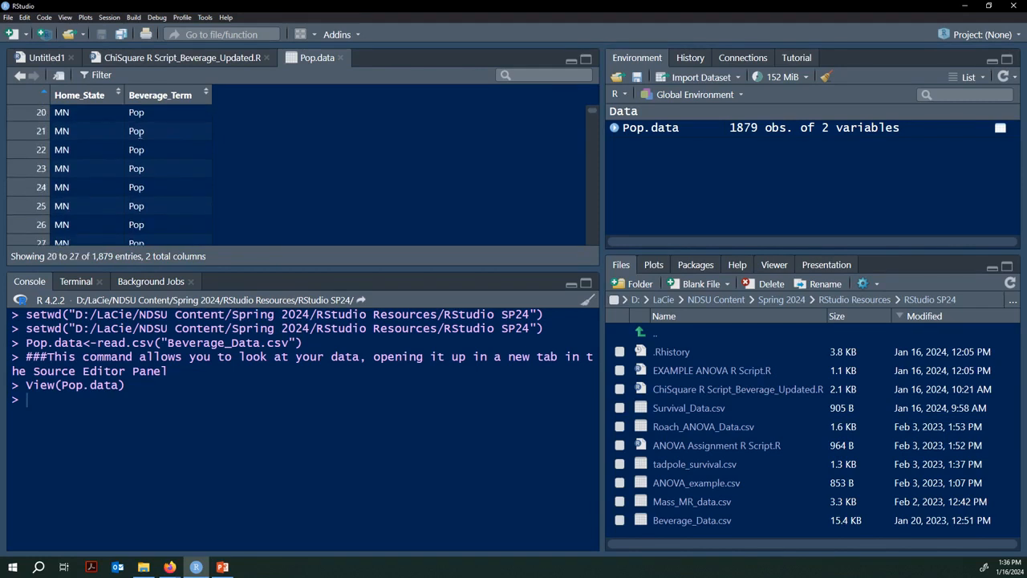
scroll(140, 135, "down", 3)
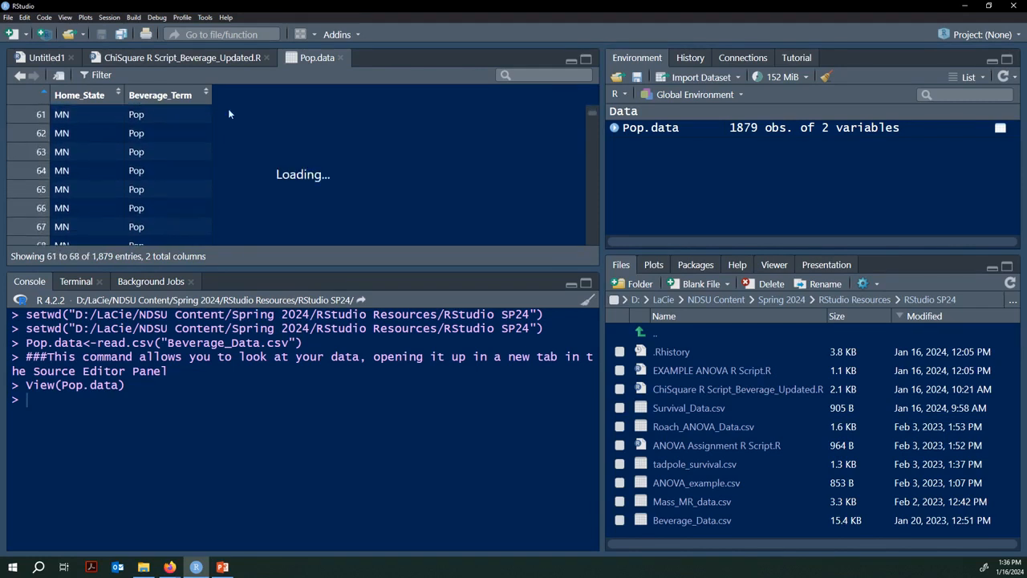
scroll(160, 165, "up", 2)
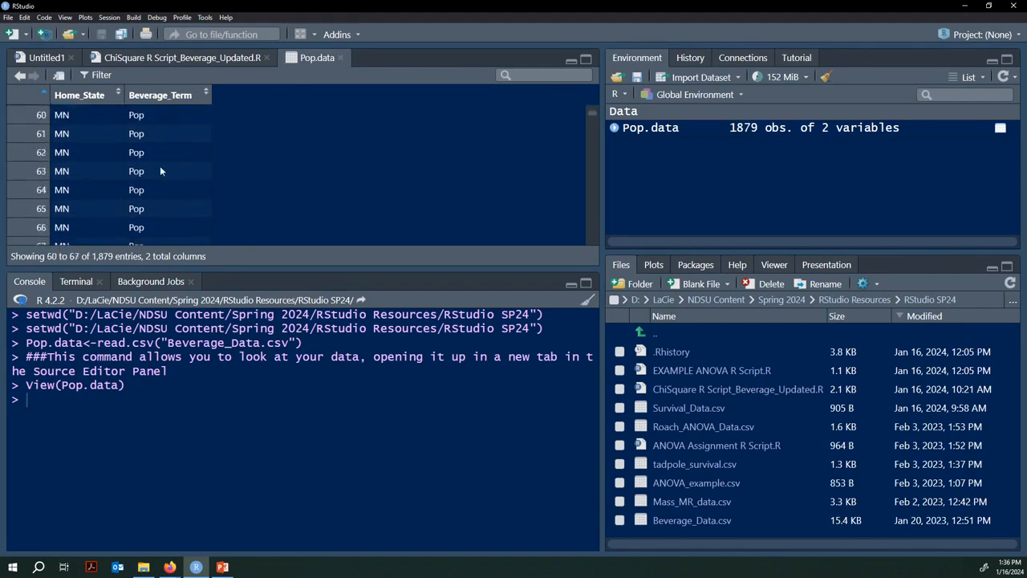
left_click(148, 58)
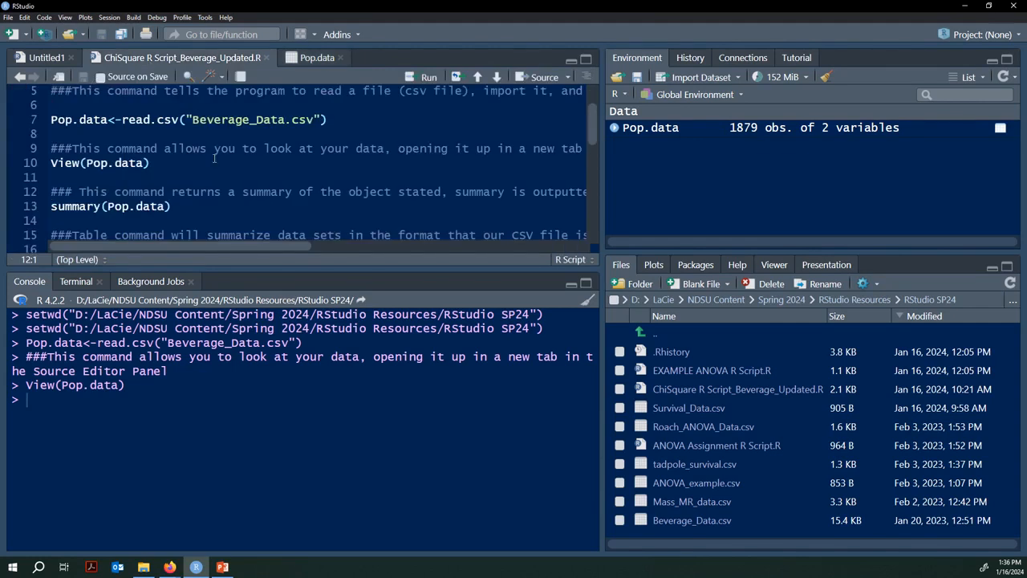
Step: Run summary(Pop.data) on line 13 to show two character columns of length 1879
scroll(214, 158, "down", 3)
scroll(214, 158, "up", 1)
left_click(181, 144)
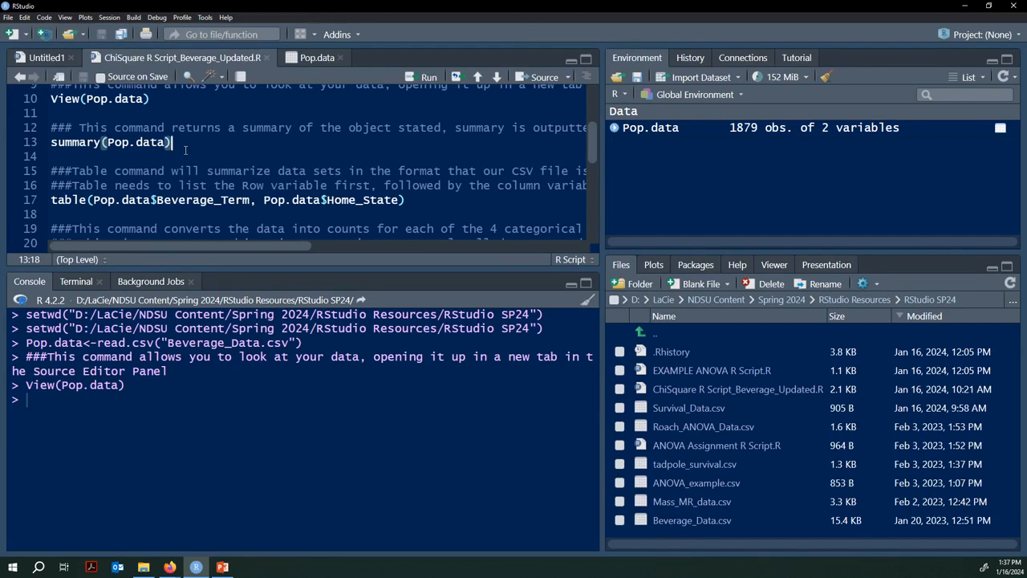
key("ctrl+Return")
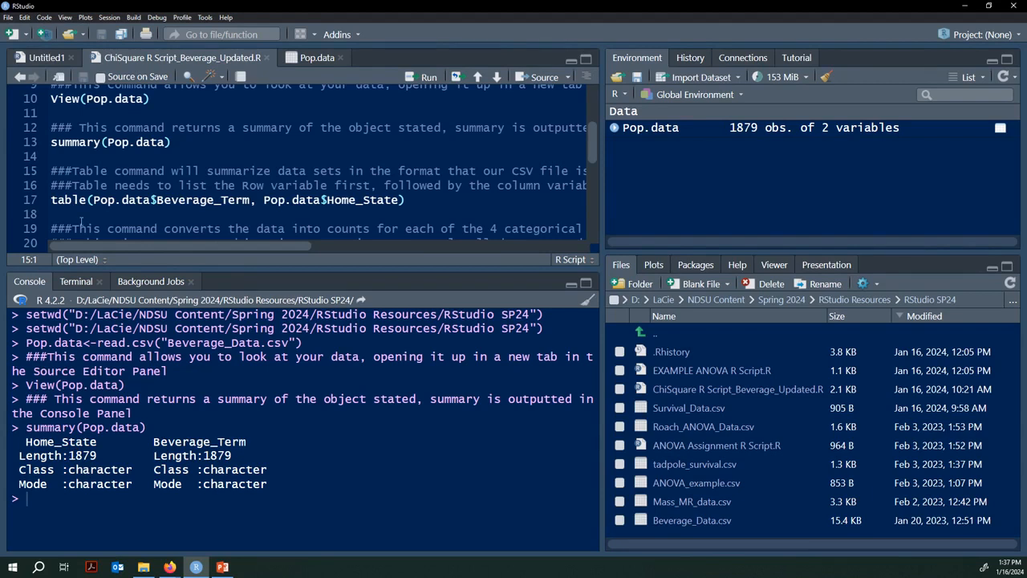
Step: Look over the Pop.data table again before returning to the script
left_click(433, 206)
left_click(317, 58)
scroll(215, 162, "down", 3)
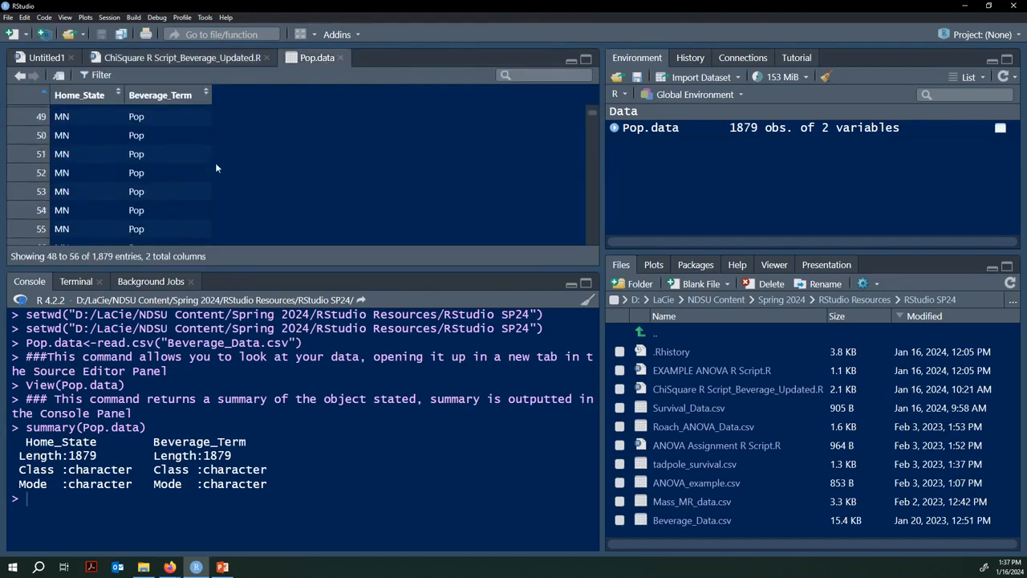
scroll(215, 166, "up", 5)
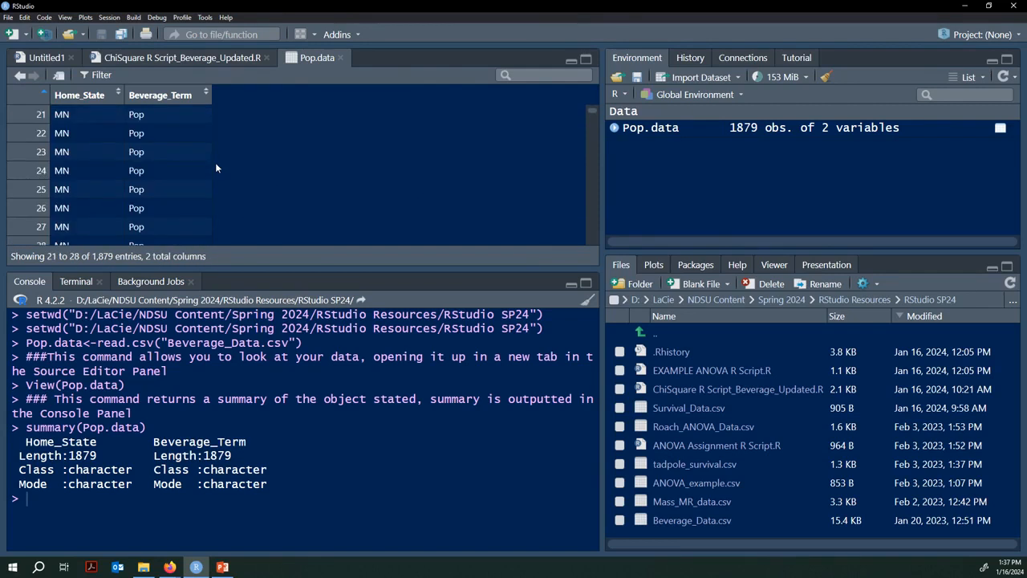
left_click(183, 57)
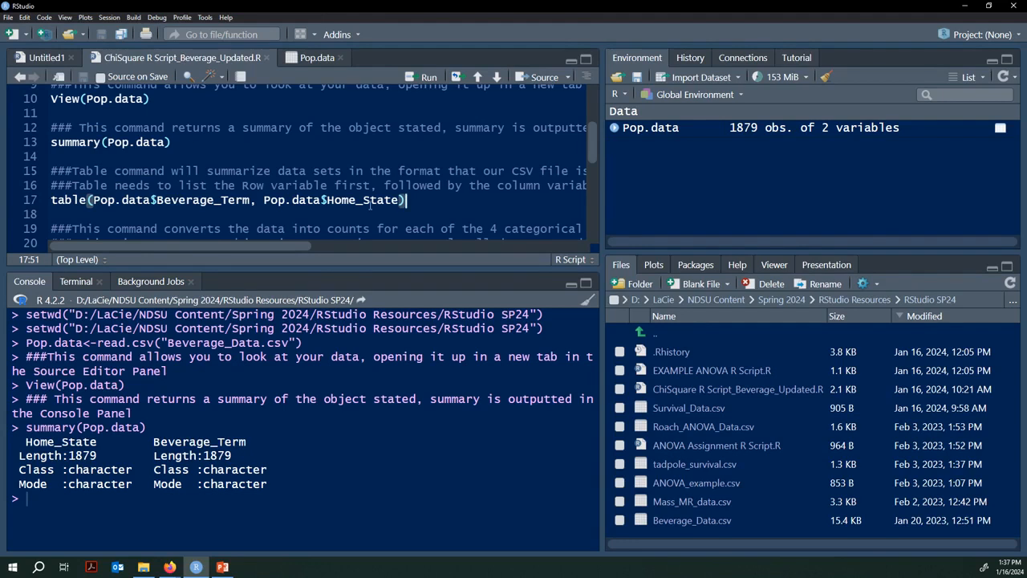
Step: Check the Pop.data table's column names before editing line 17
mouse_move(84, 205)
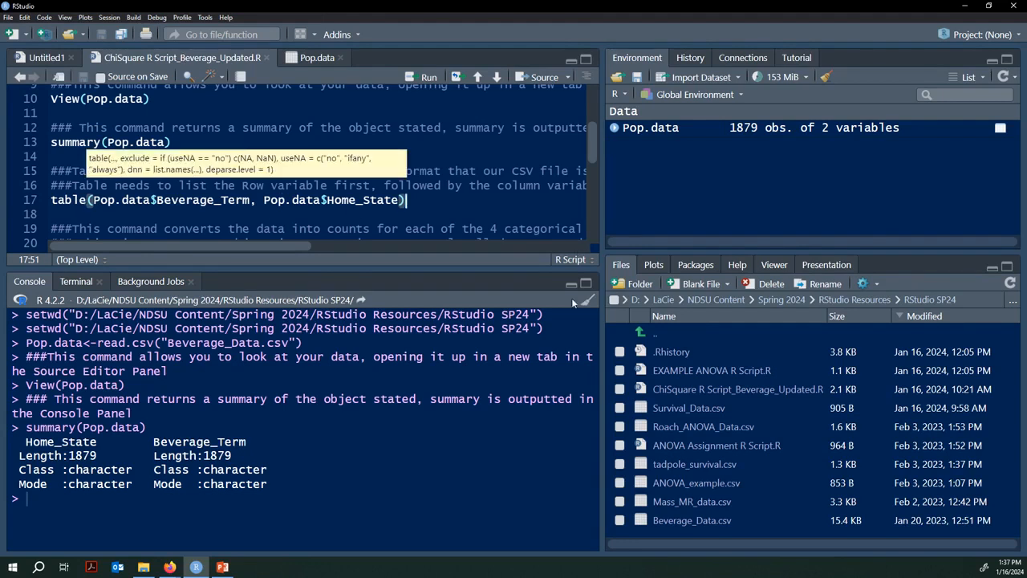
left_click(507, 181)
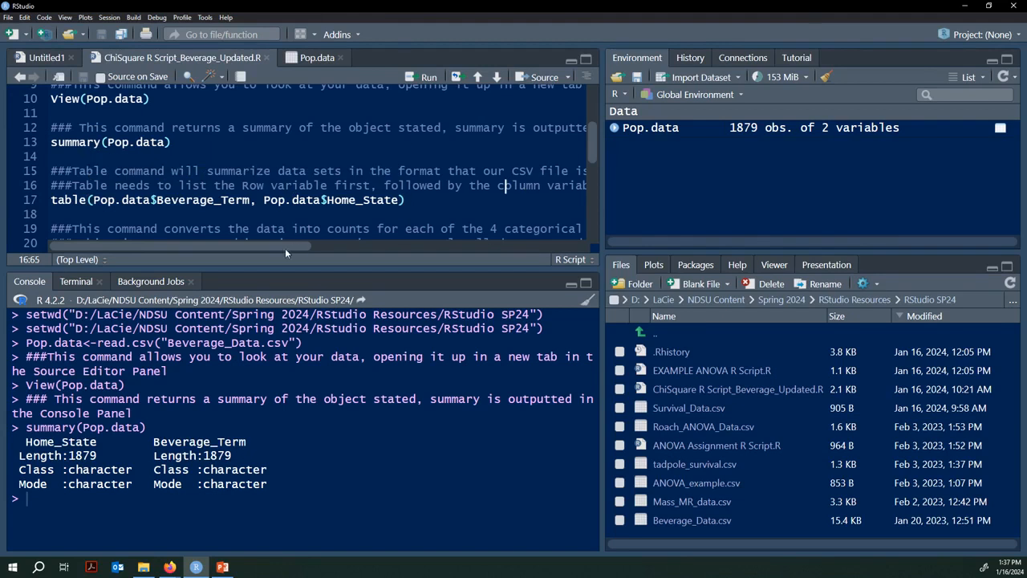
left_click_drag(297, 249, 354, 247)
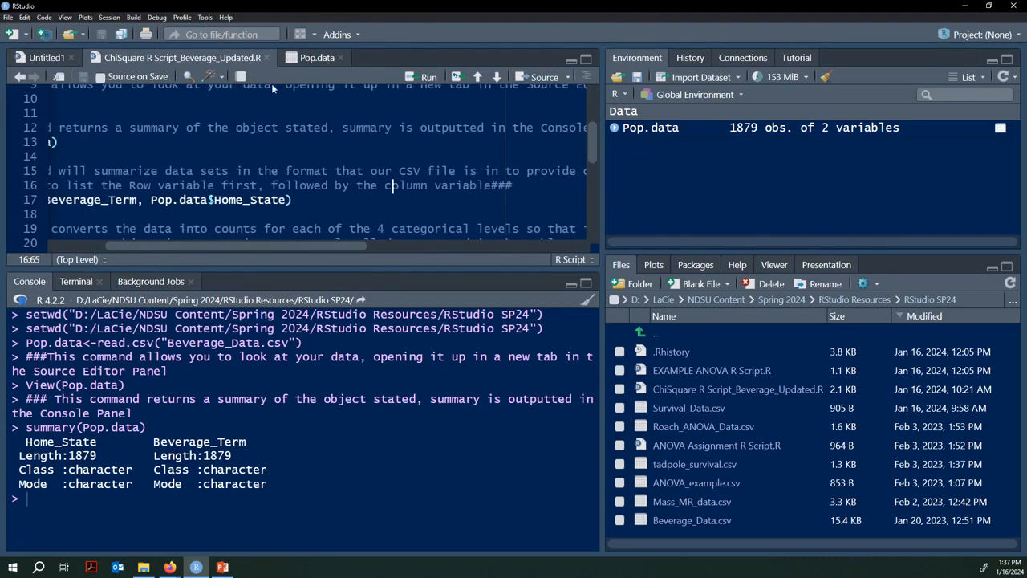
left_click(317, 57)
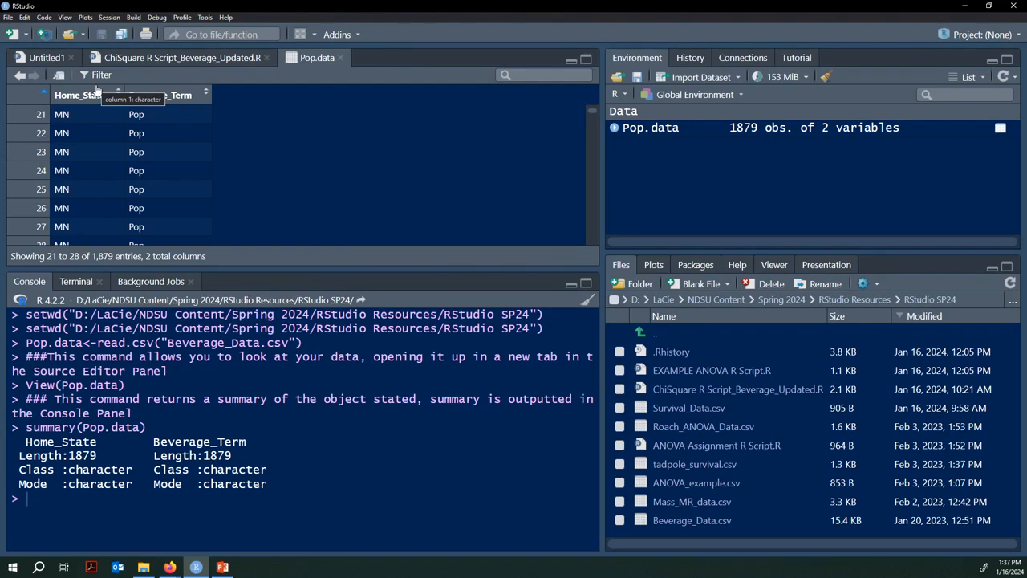
left_click(177, 56)
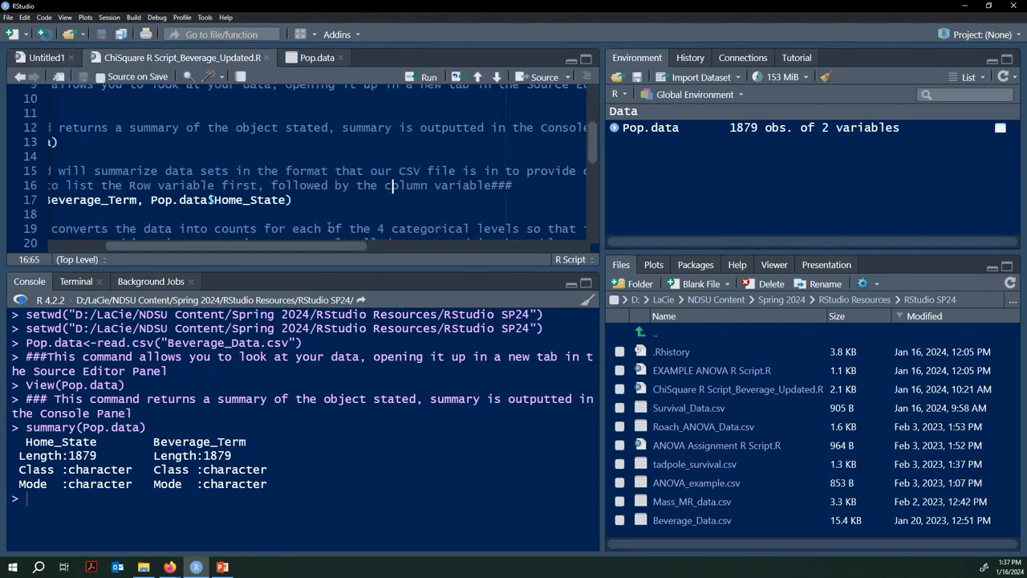
Step: Retype line 17's first table argument as Pop.data$Beverage_Term using autocomplete
left_click_drag(347, 246, 179, 238)
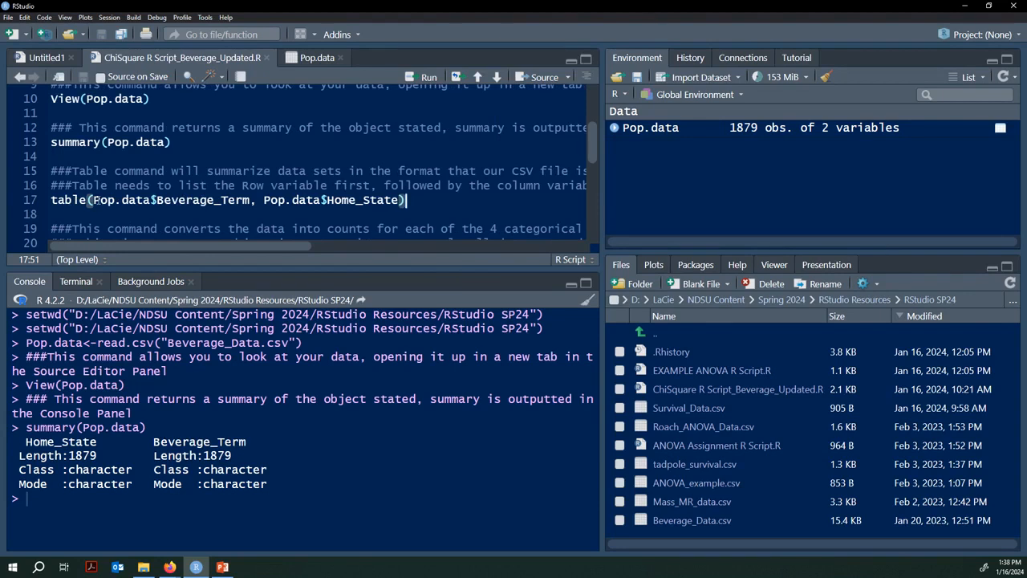
left_click_drag(93, 200, 153, 200)
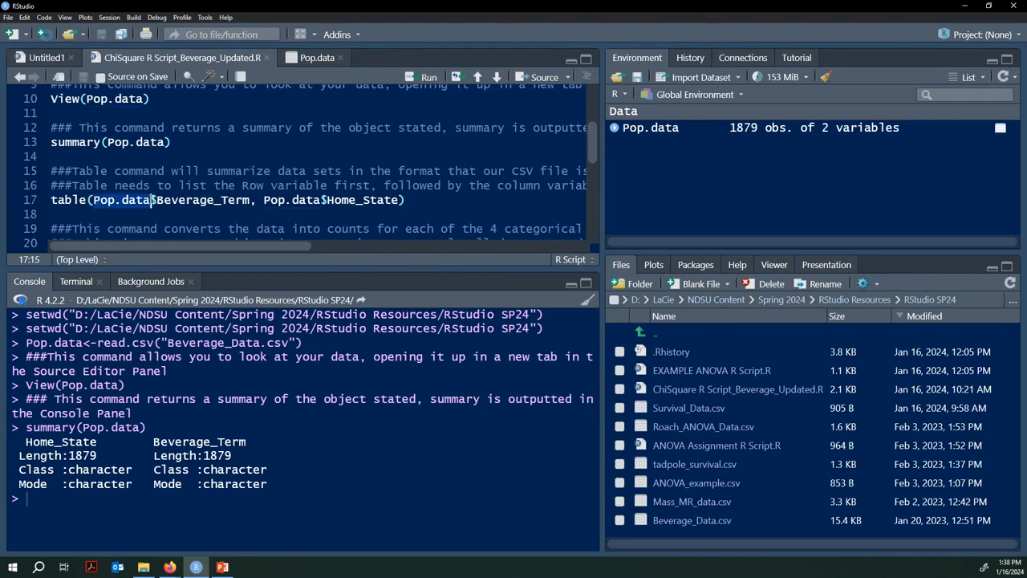
left_click(152, 200)
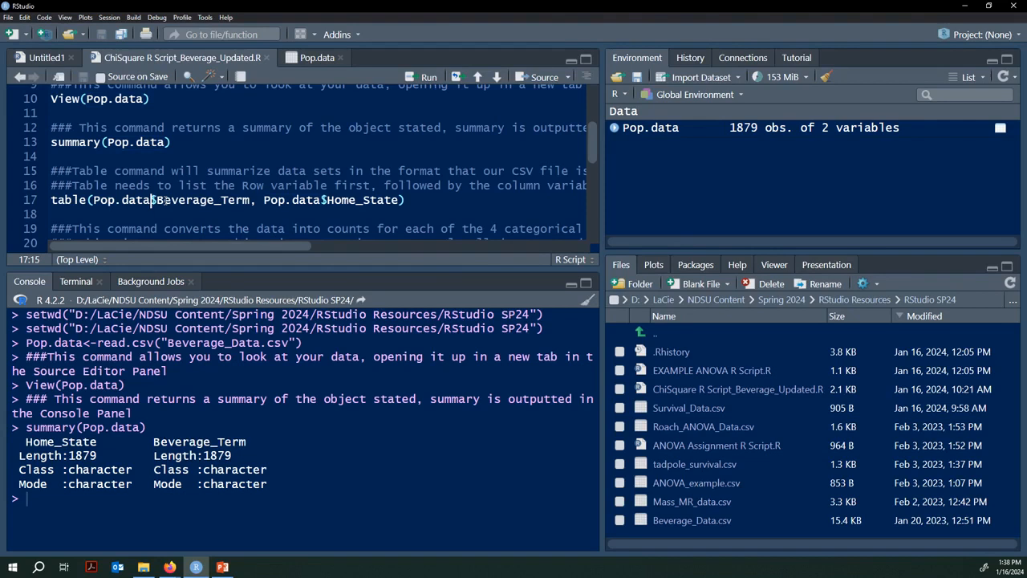
left_click(251, 200)
key("BackSpace")
key("BackSpace")
key("BackSpace")
key("BackSpace")
key("BackSpace")
key("BackSpace")
key("BackSpace")
key("BackSpace")
key("BackSpace")
key("BackSpace")
key("BackSpace")
key("BackSpace")
key("BackSpace")
key("BackSpace")
key("BackSpace")
key("BackSpace")
key("BackSpace")
key("BackSpace")
key("BackSpace")
key("BackSpace")
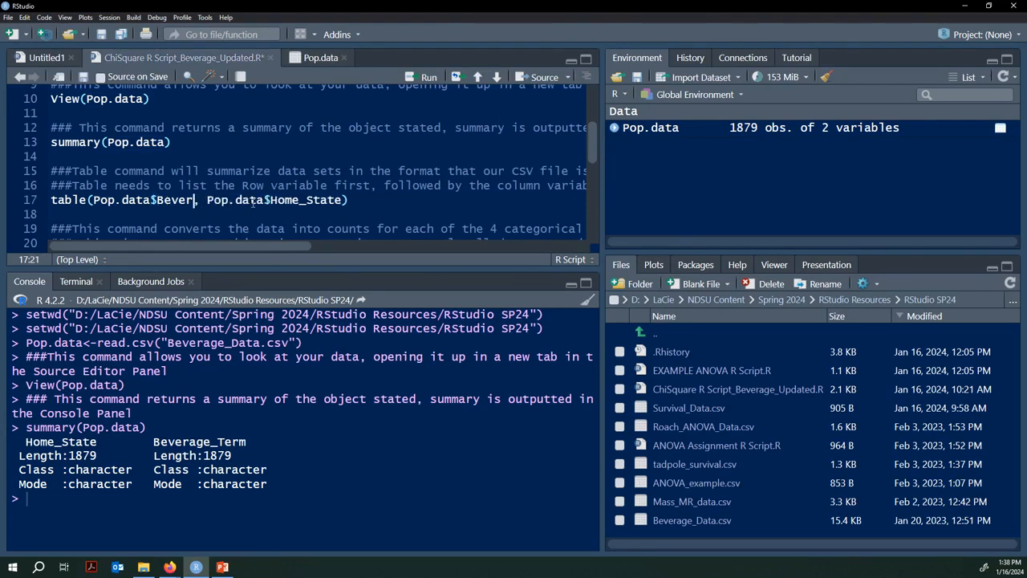
key("BackSpace")
type("Pop")
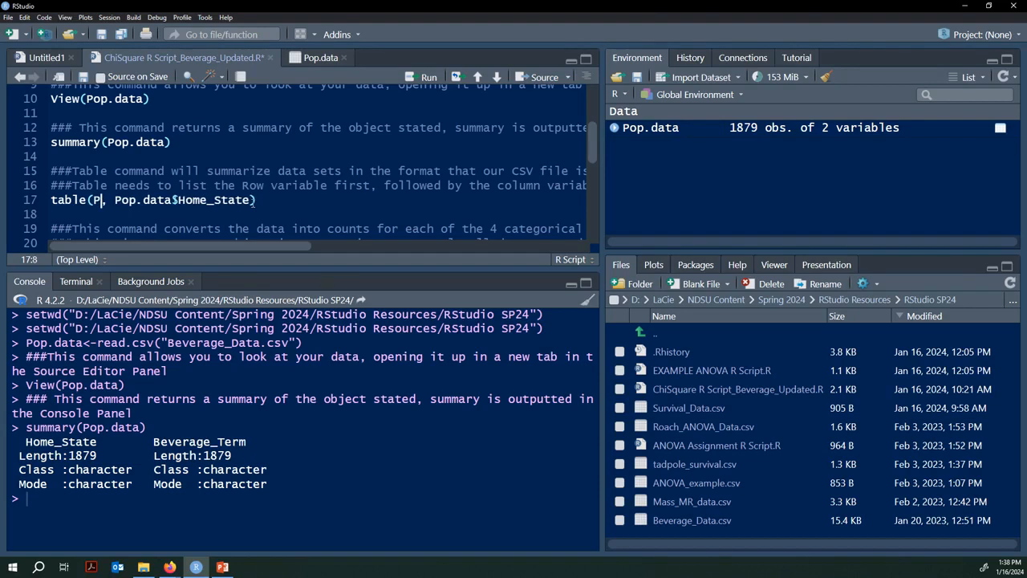
type(".Dat")
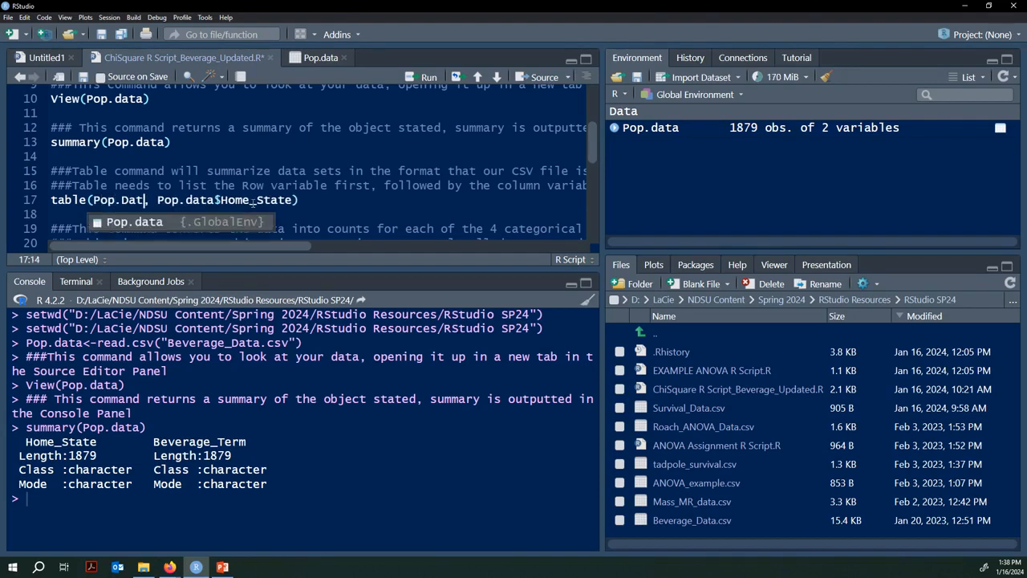
key("Escape")
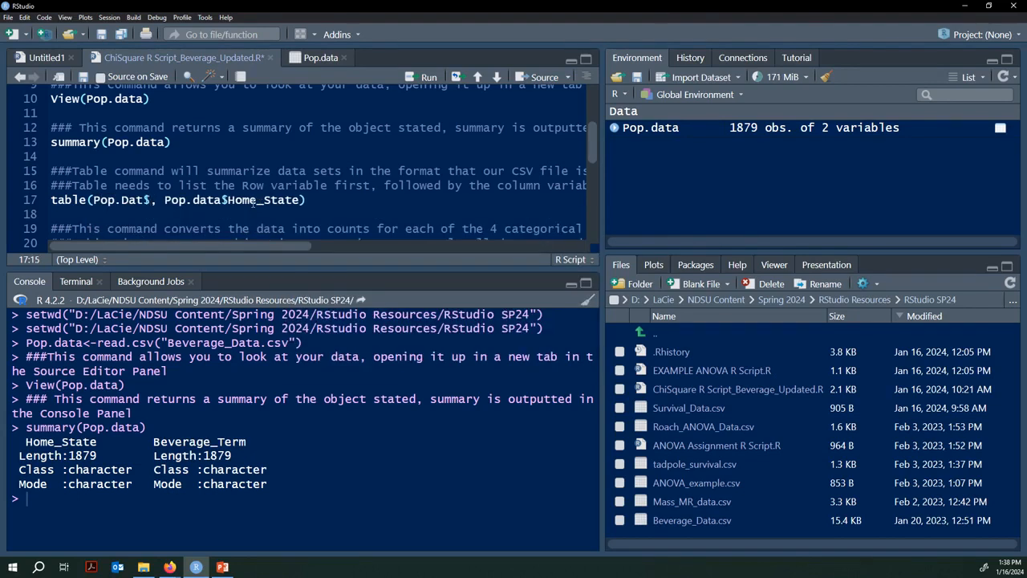
type("a")
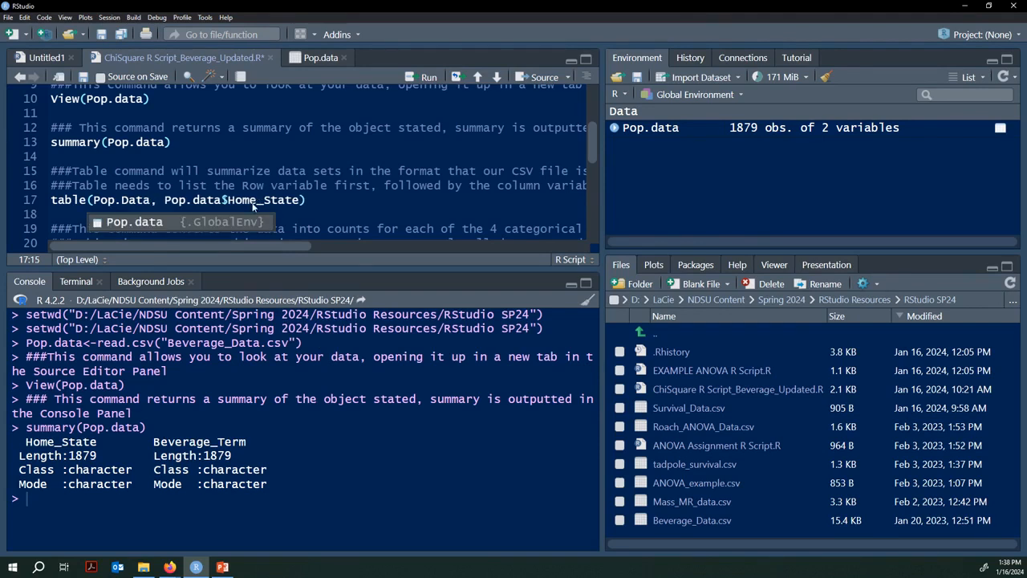
key("BackSpace")
key("BackSpace")
key("BackSpace")
key("BackSpace")
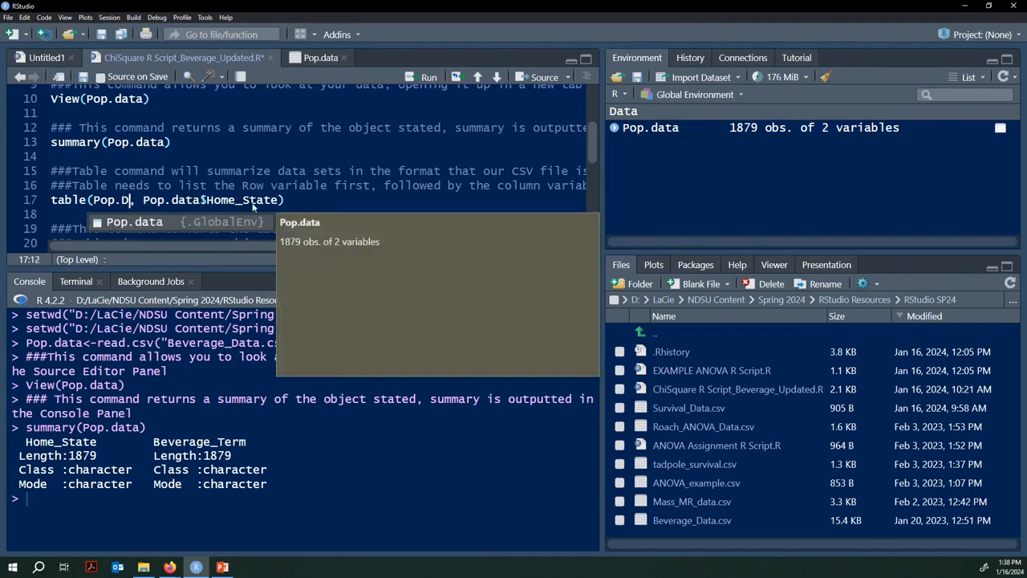
type("data")
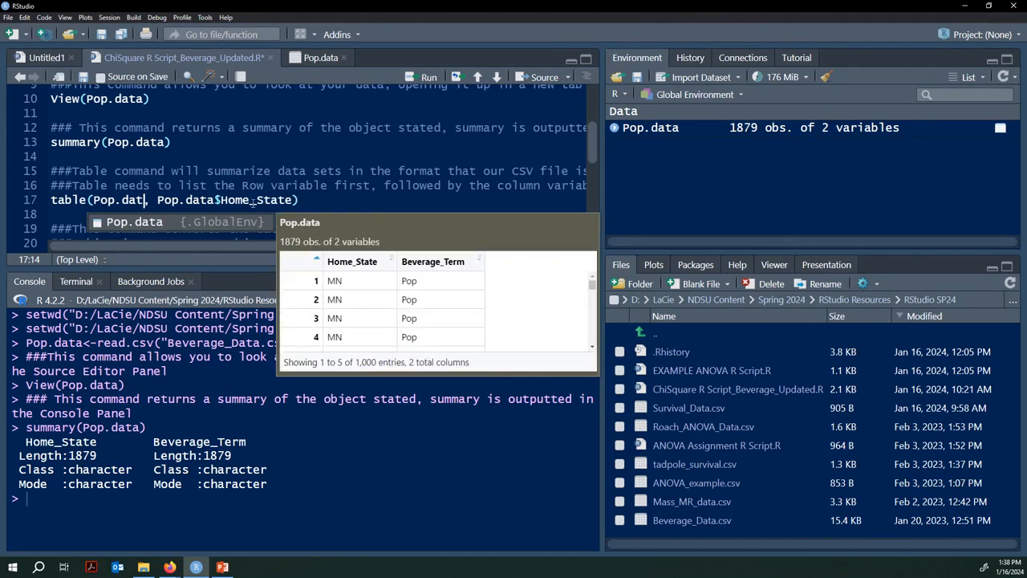
type("$")
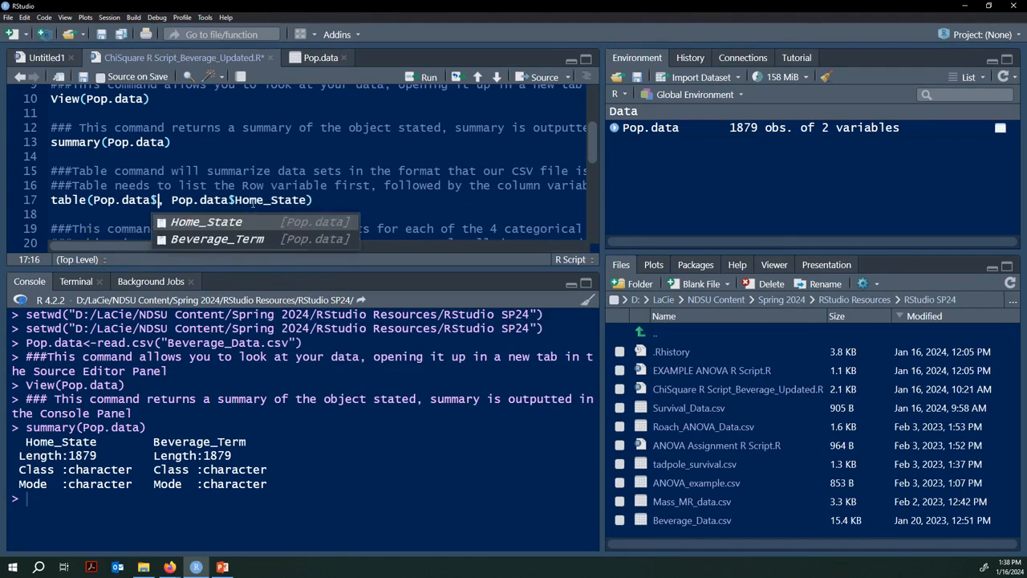
left_click(184, 239)
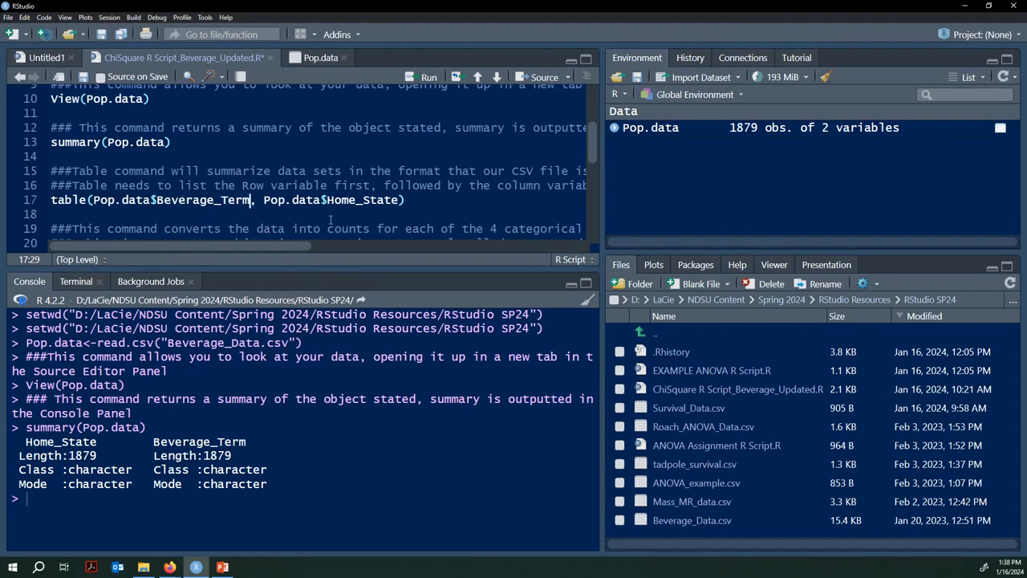
left_click(409, 200)
Step: Run line 17's table command to print Pop and Soda counts for MN, ND, SD, WI
left_click_drag(297, 245, 247, 247)
key("ctrl+Return")
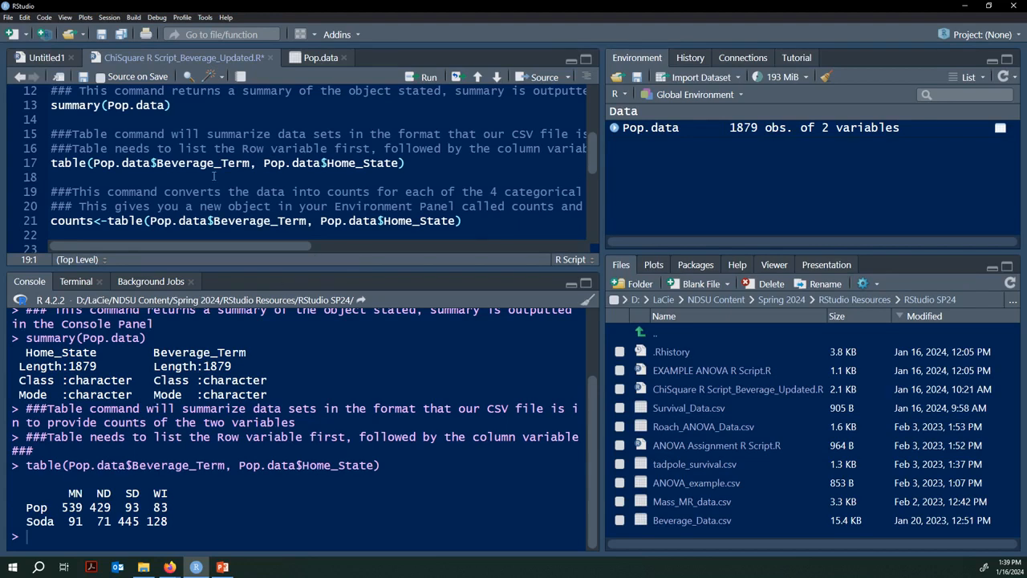
Step: Run line 21, storing the Beverage_Term by Home_State table as counts
left_click(471, 222)
left_click(79, 221)
left_click(469, 222)
key("ctrl+Return")
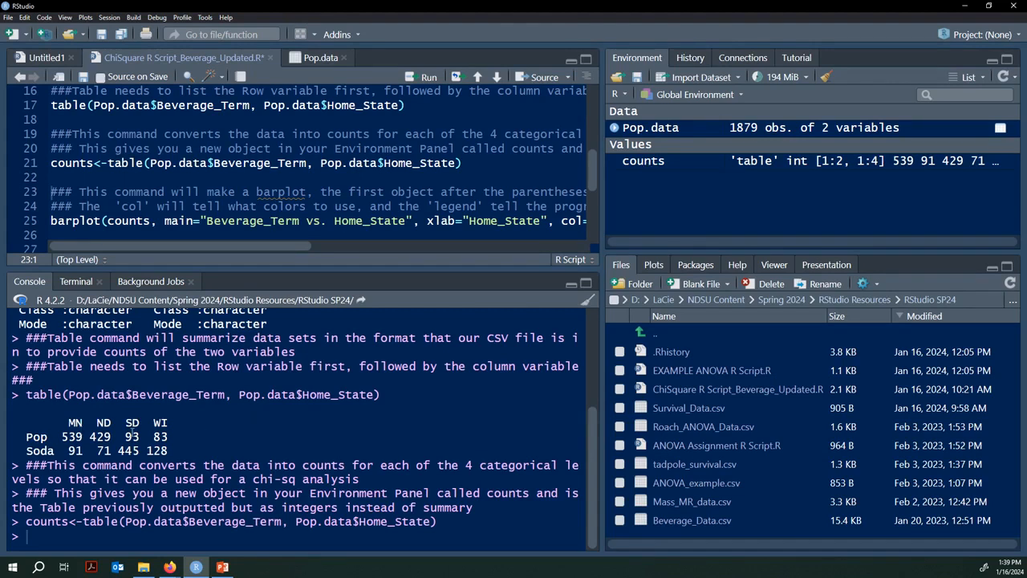
left_click(105, 221)
left_click_drag(101, 221, 51, 226)
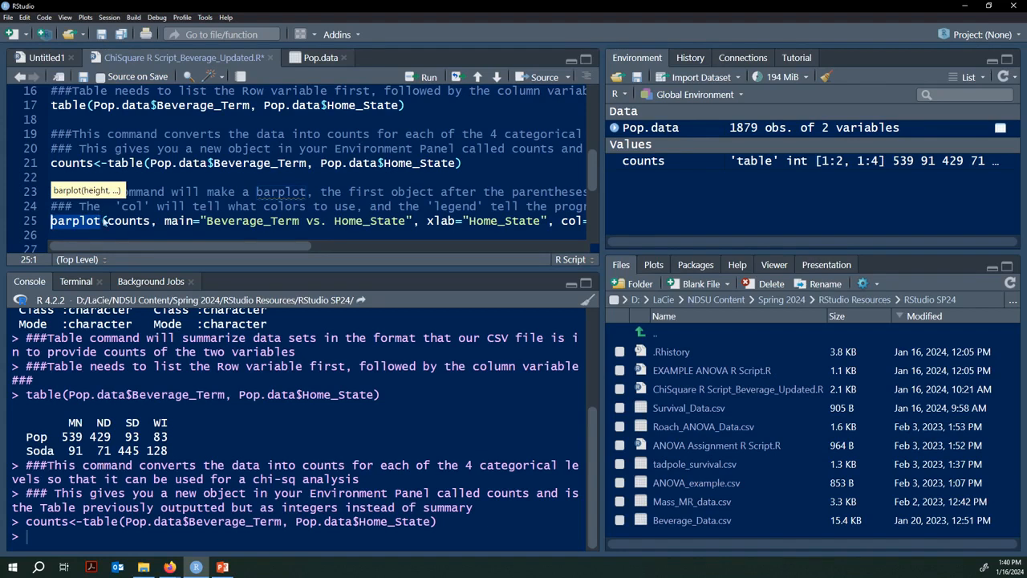
left_click(102, 222)
left_click_drag(150, 221, 109, 222)
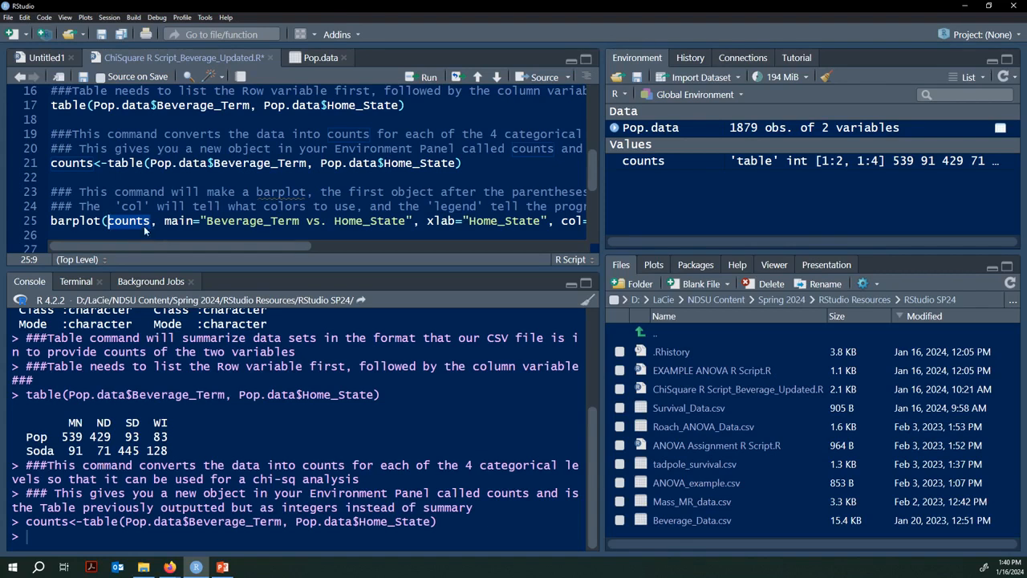
left_click(151, 222)
left_click_drag(50, 105, 409, 105)
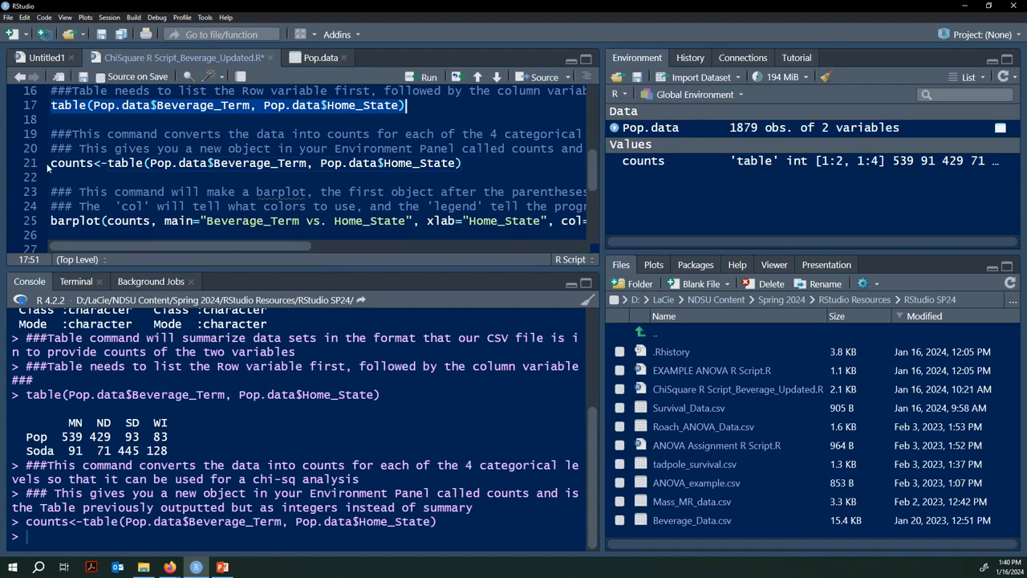
left_click_drag(47, 163, 110, 162)
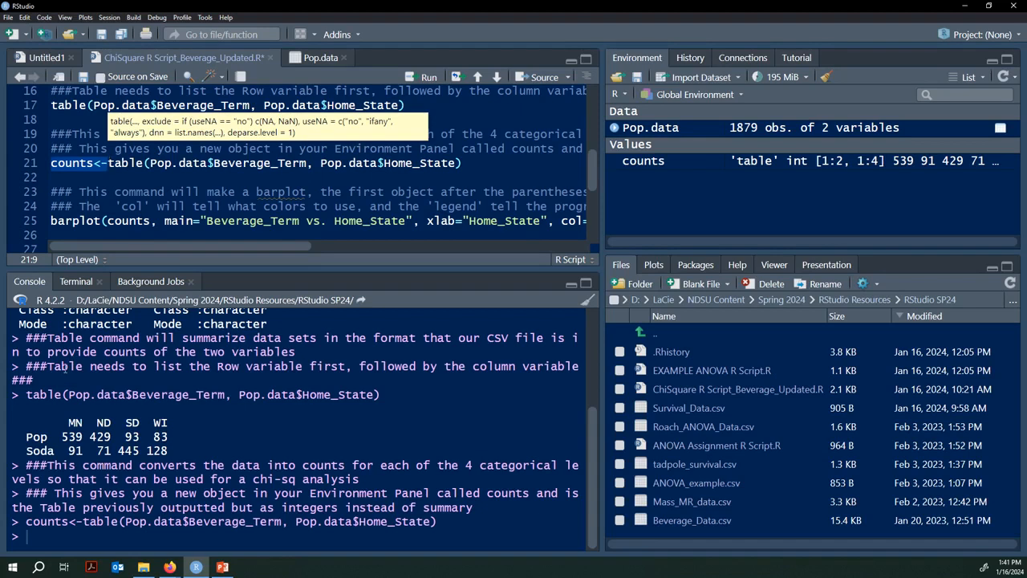
left_click(91, 162)
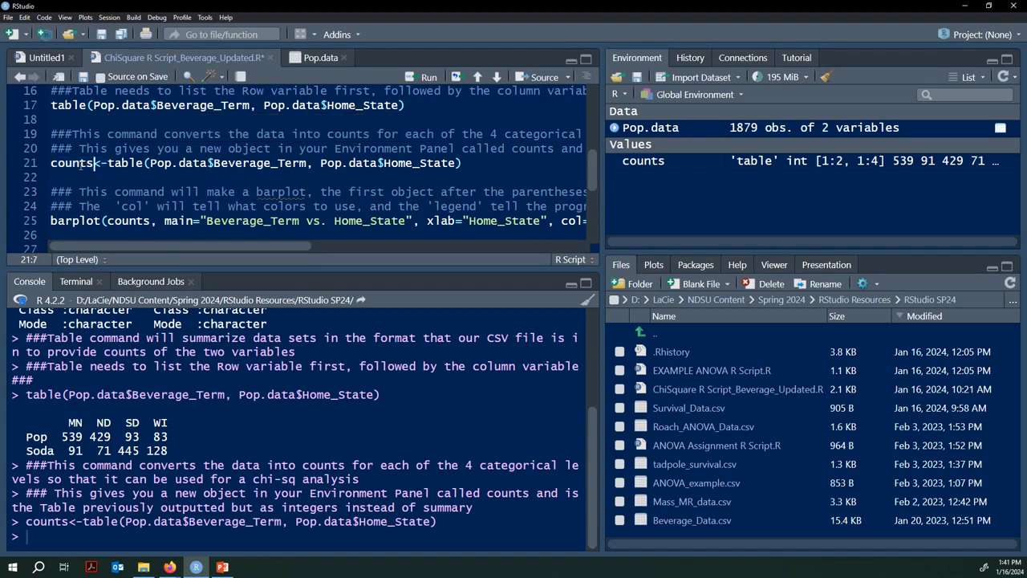
left_click_drag(81, 165, 52, 166)
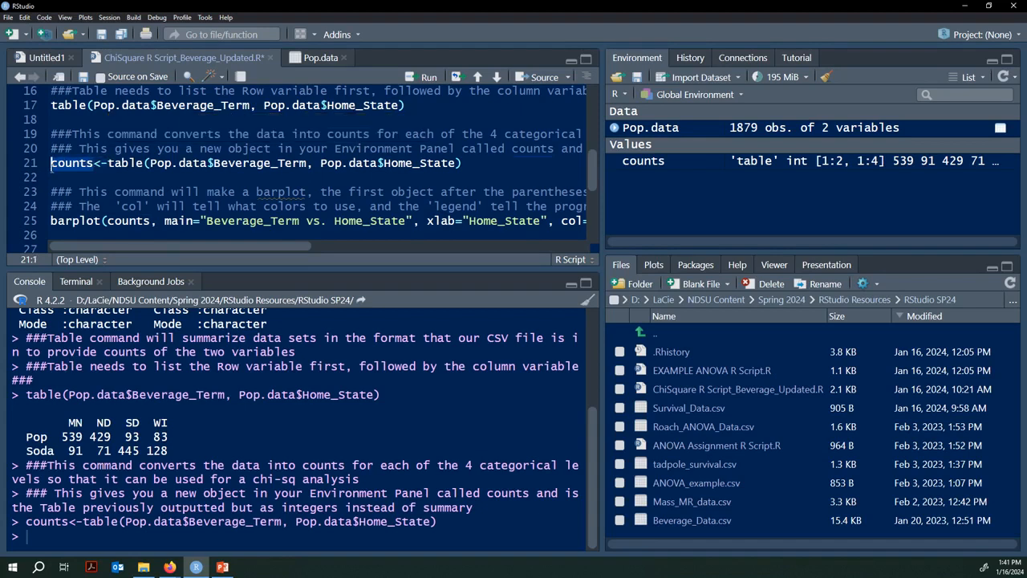
left_click(51, 165)
left_click(100, 163)
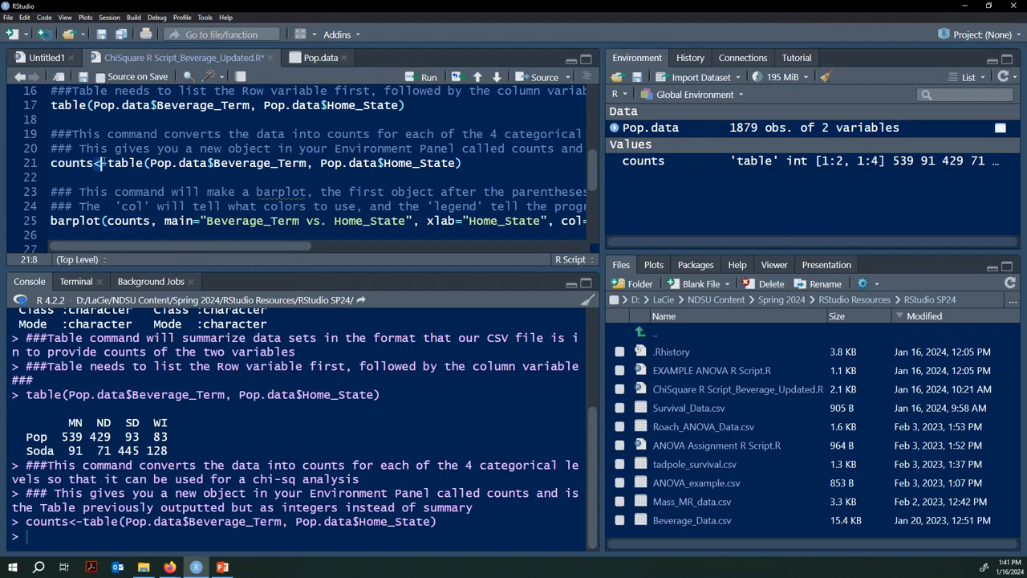
left_click(106, 163)
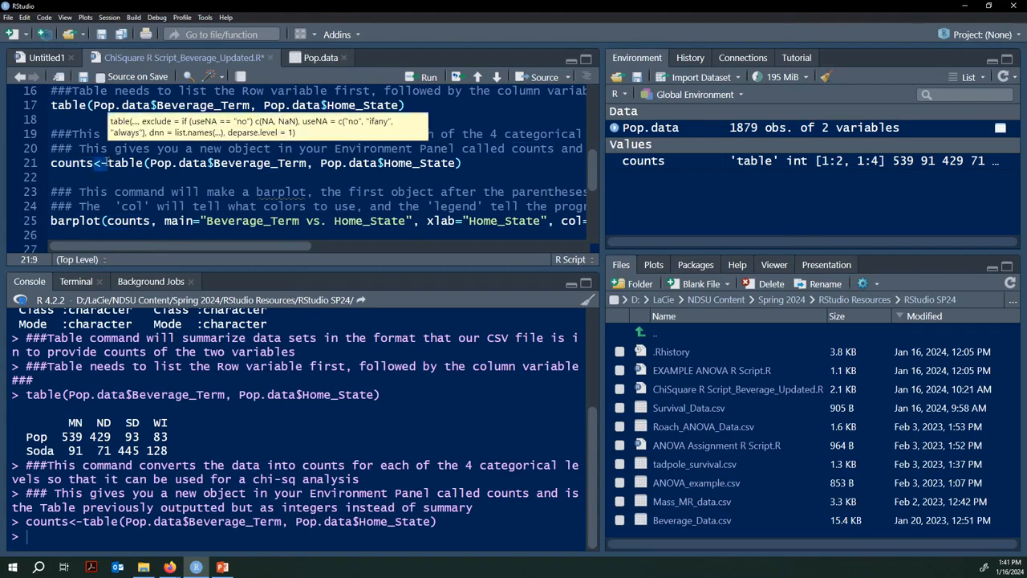
mouse_move(106, 163)
left_mouse_down()
mouse_move(241, 167)
mouse_move(108, 165)
left_mouse_up()
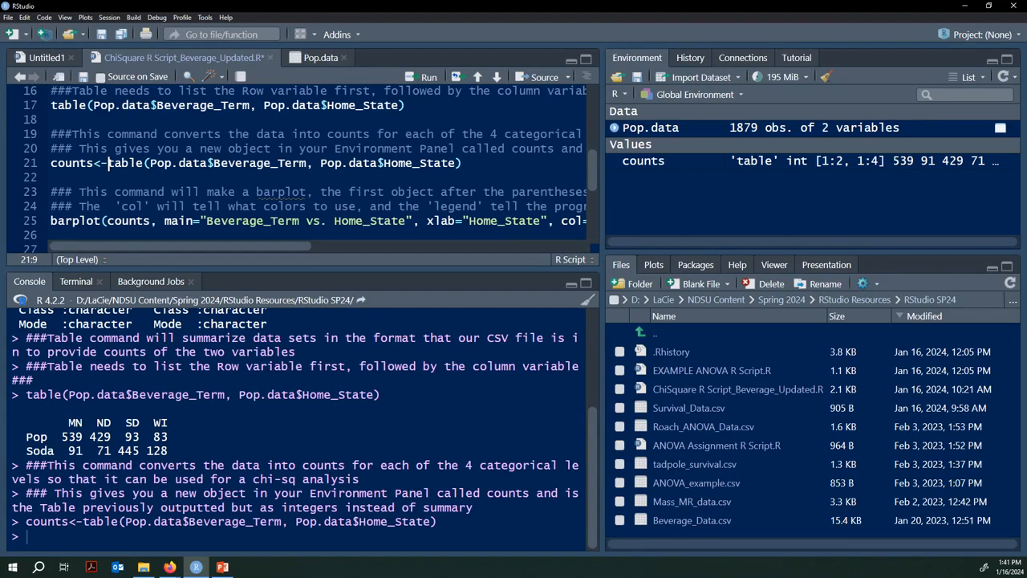
left_click(113, 220)
left_click(151, 223)
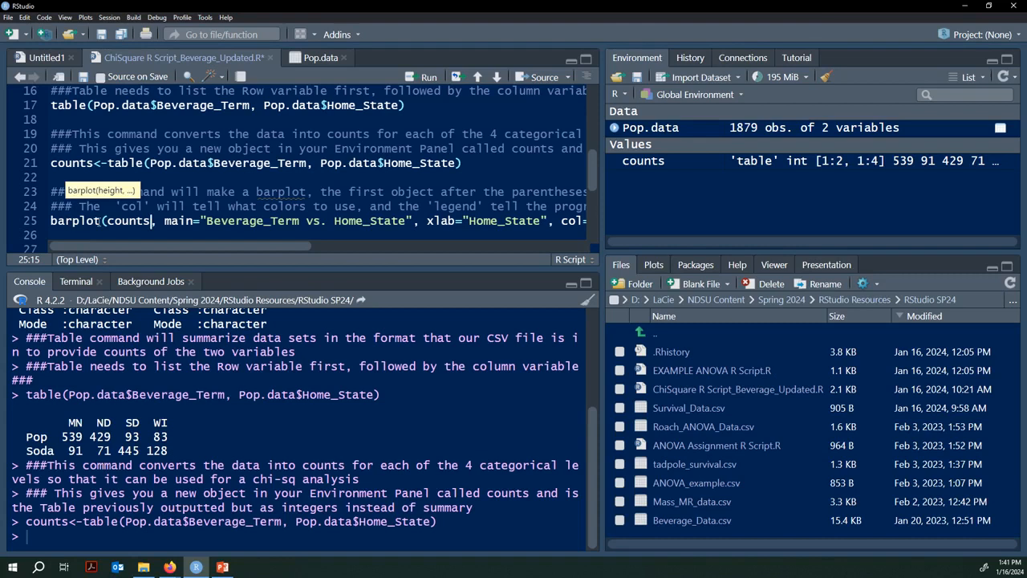
left_click(171, 222)
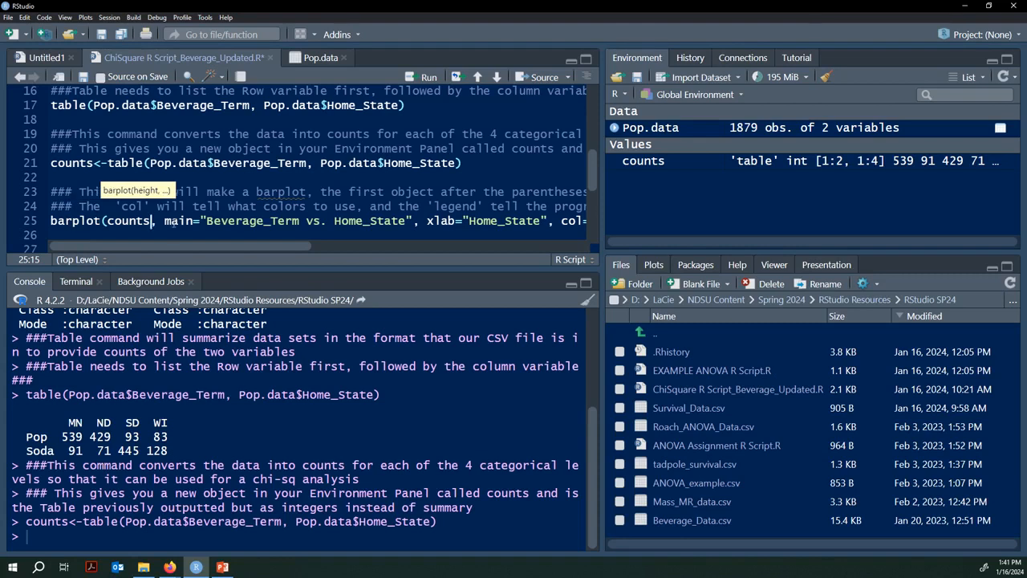
left_click(199, 222)
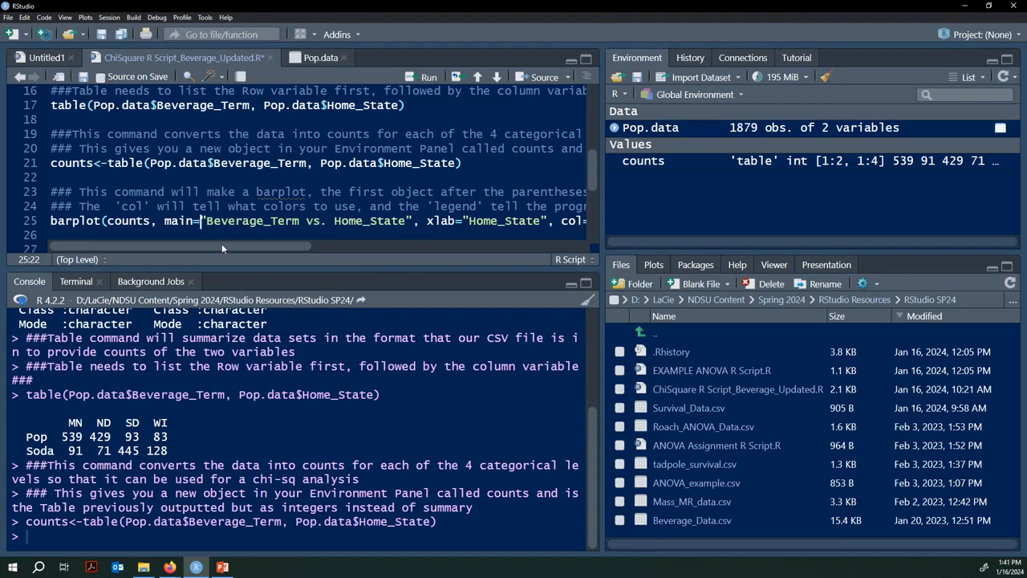
left_click_drag(221, 243, 304, 253)
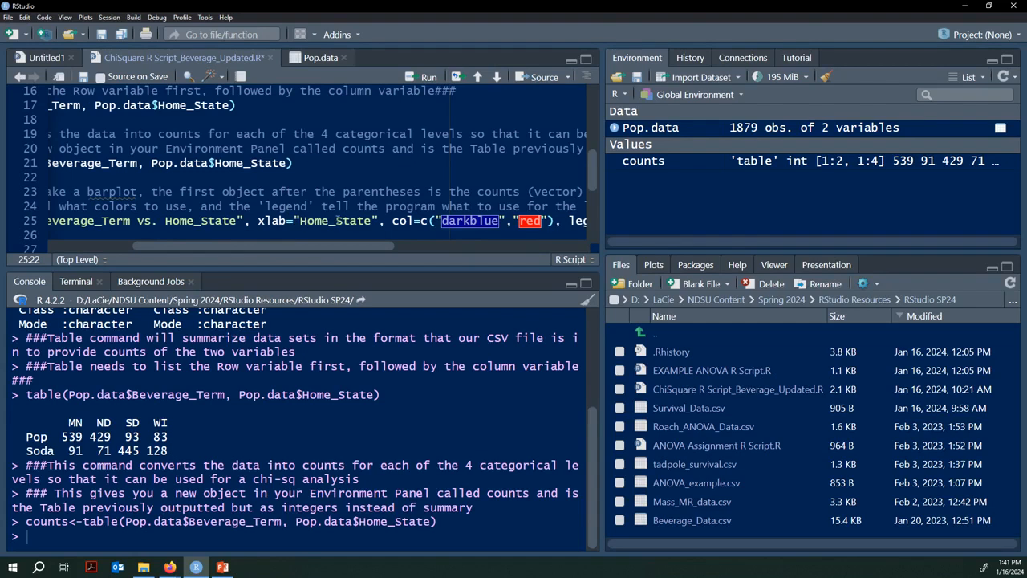
left_click(374, 220)
left_click_drag(294, 246, 366, 250)
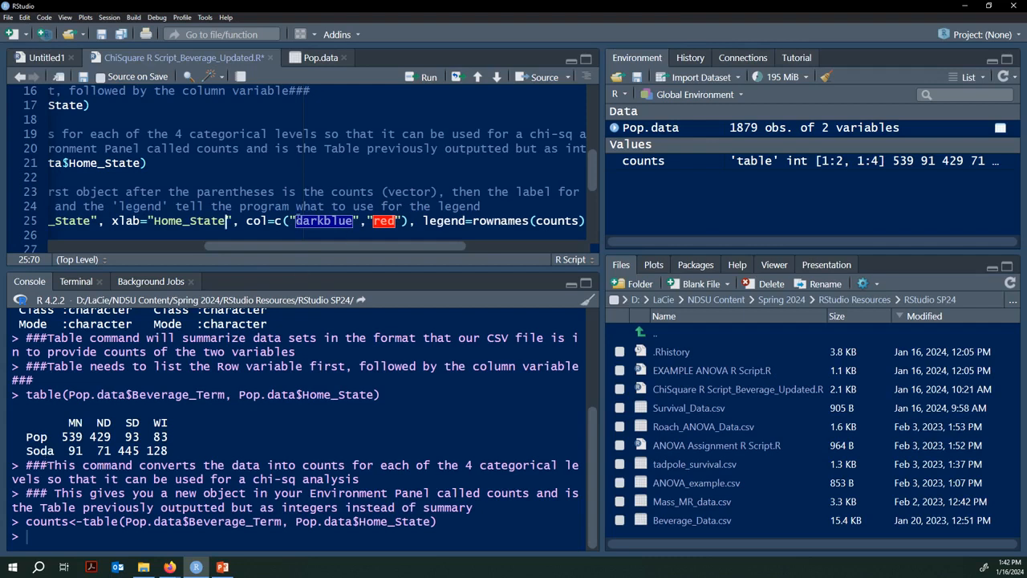
left_click(296, 219)
left_click(353, 218)
Step: Run colors() on line 28 and scroll through the colour names down to "yellowgreen"
left_click_drag(284, 245, 197, 244)
scroll(209, 217, "down", 1)
left_click(207, 232)
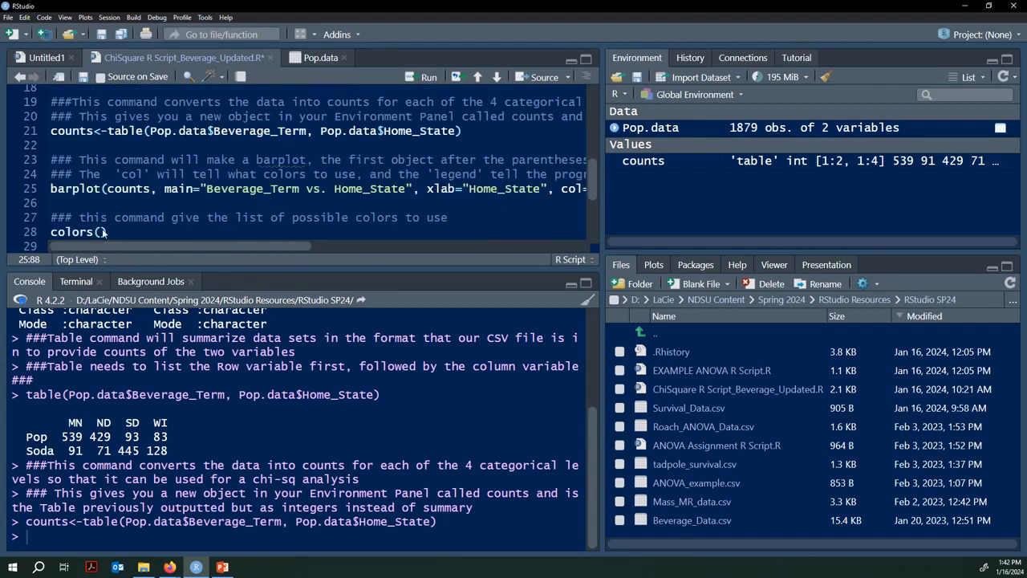
left_click_drag(74, 226, 53, 232)
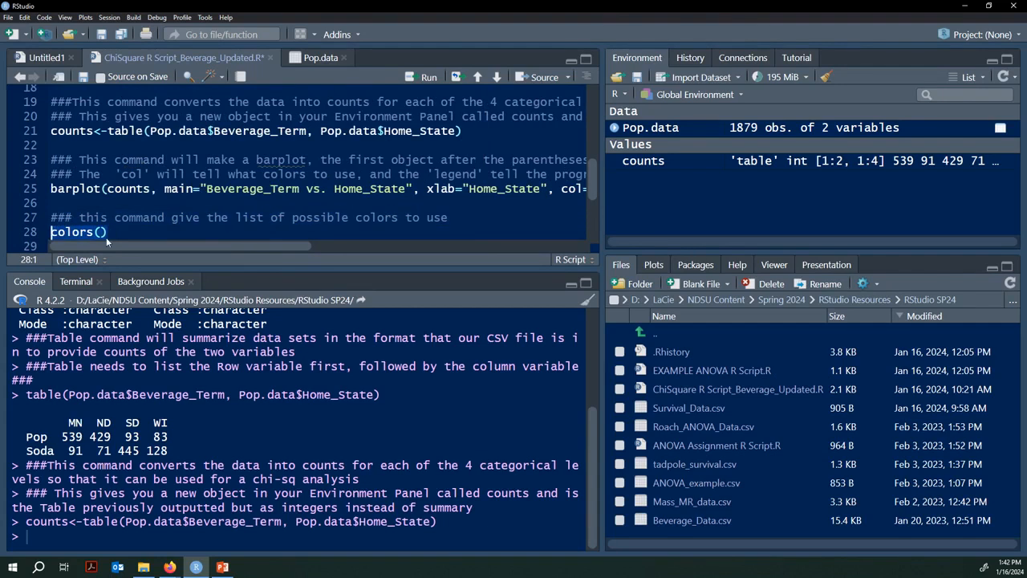
left_click(118, 232)
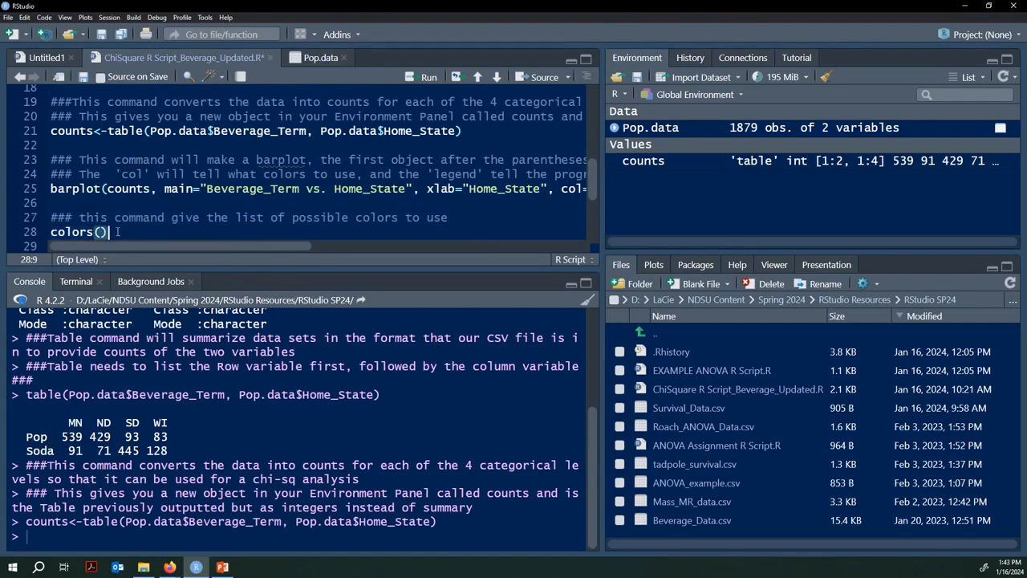
key("ctrl+Return")
scroll(206, 470, "up", 5)
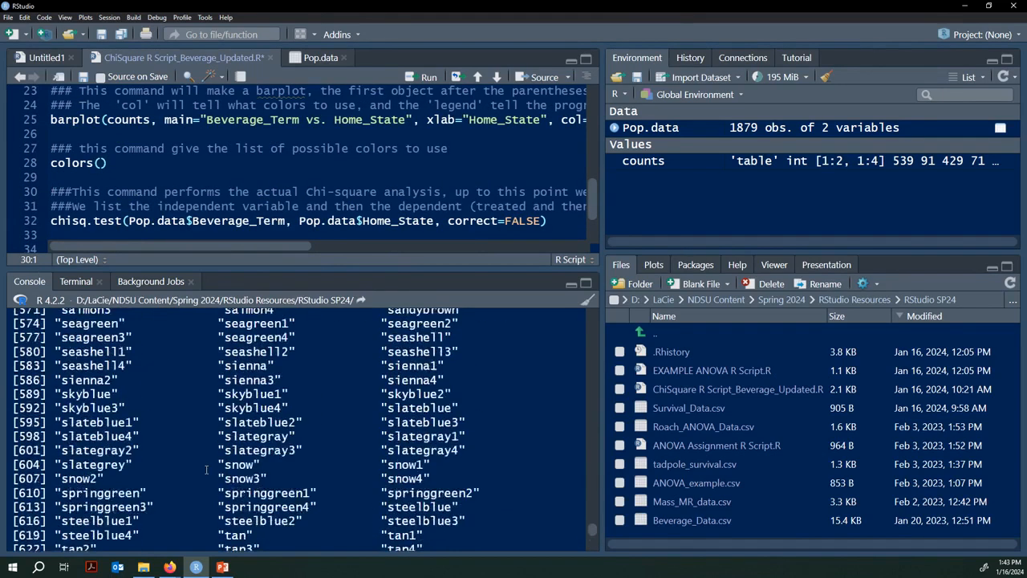
scroll(206, 470, "up", 10)
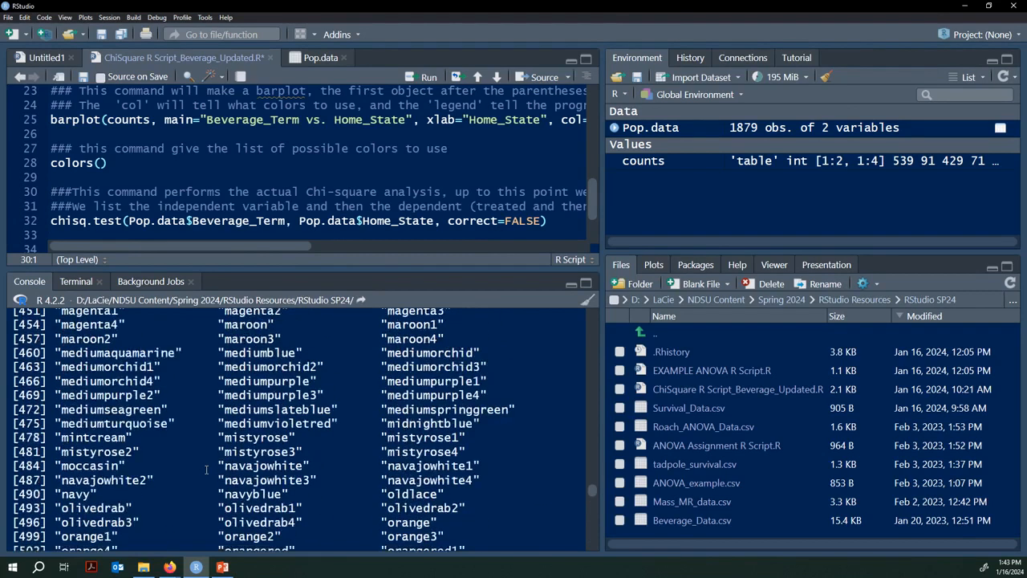
scroll(206, 469, "up", 5)
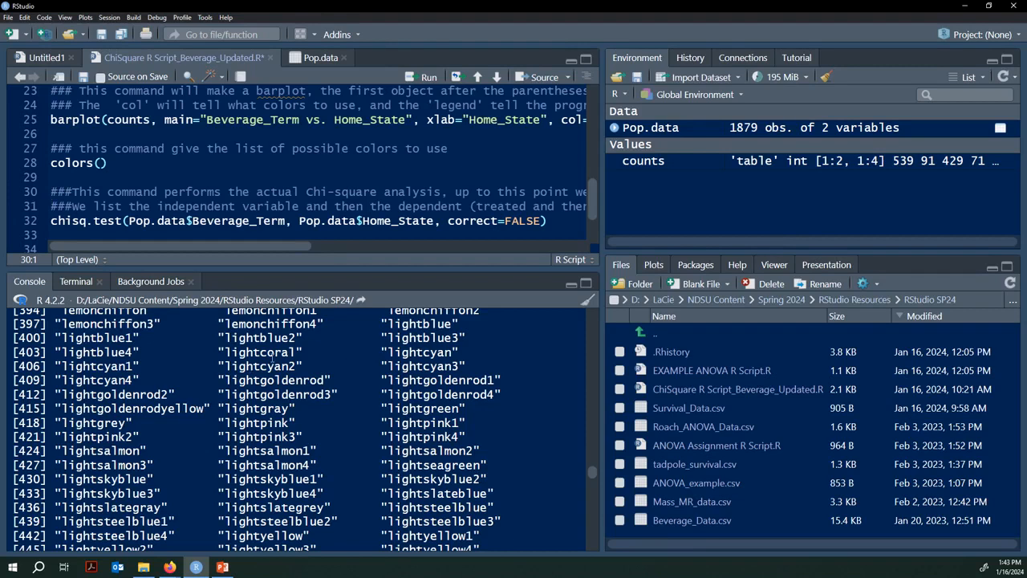
scroll(221, 414, "up", 8)
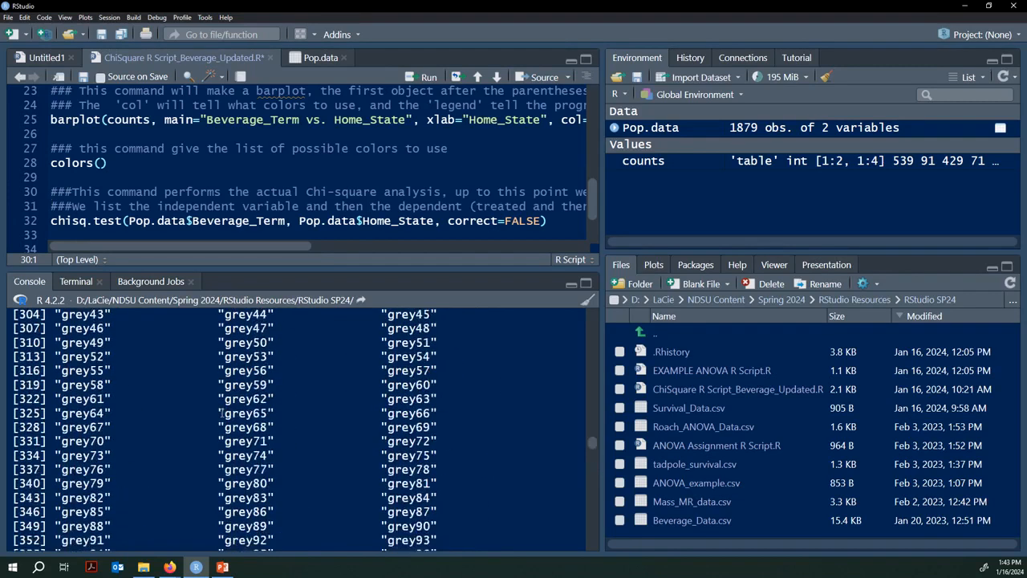
scroll(222, 412, "up", 18)
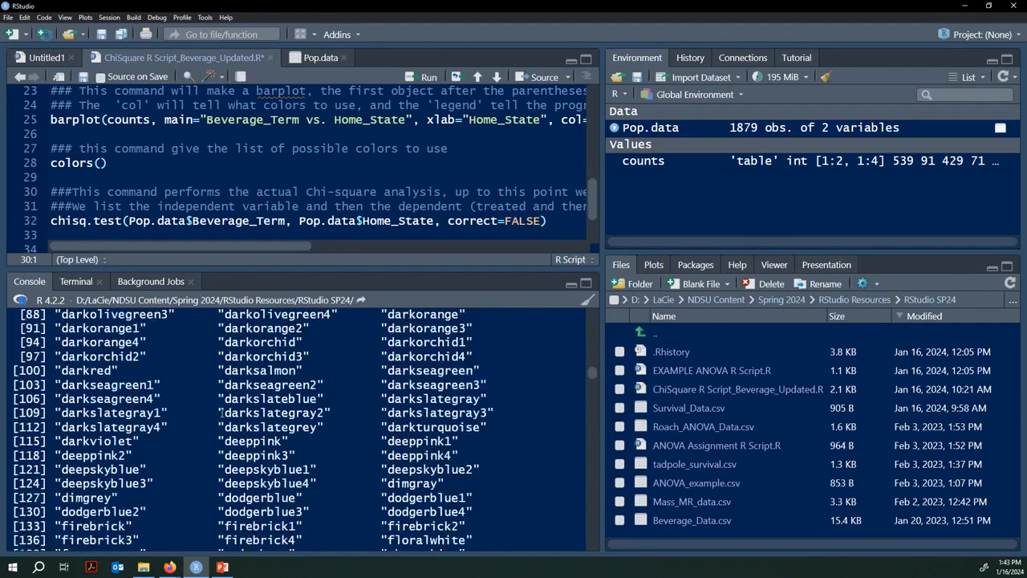
scroll(221, 412, "down", 20)
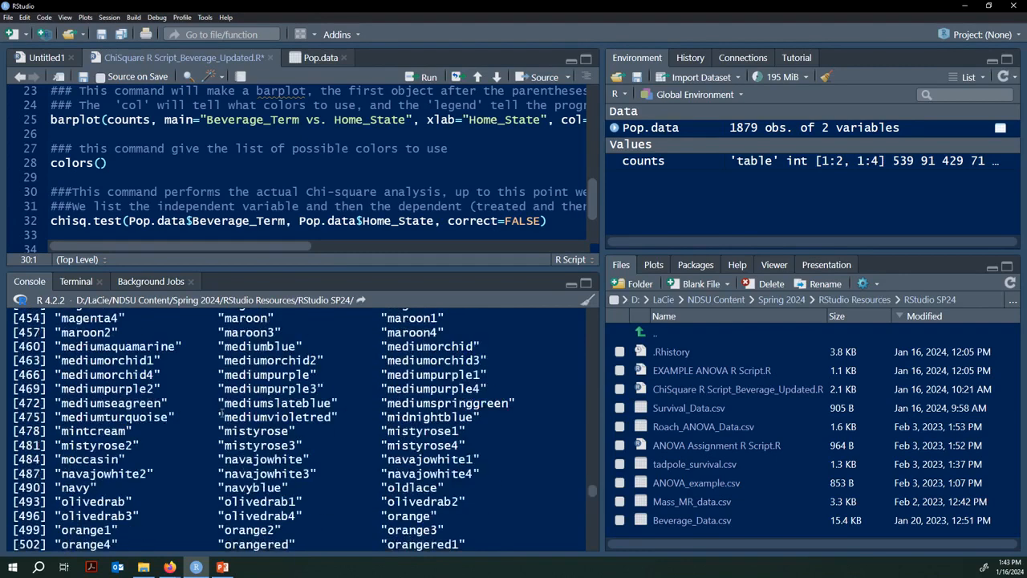
scroll(221, 411, "down", 13)
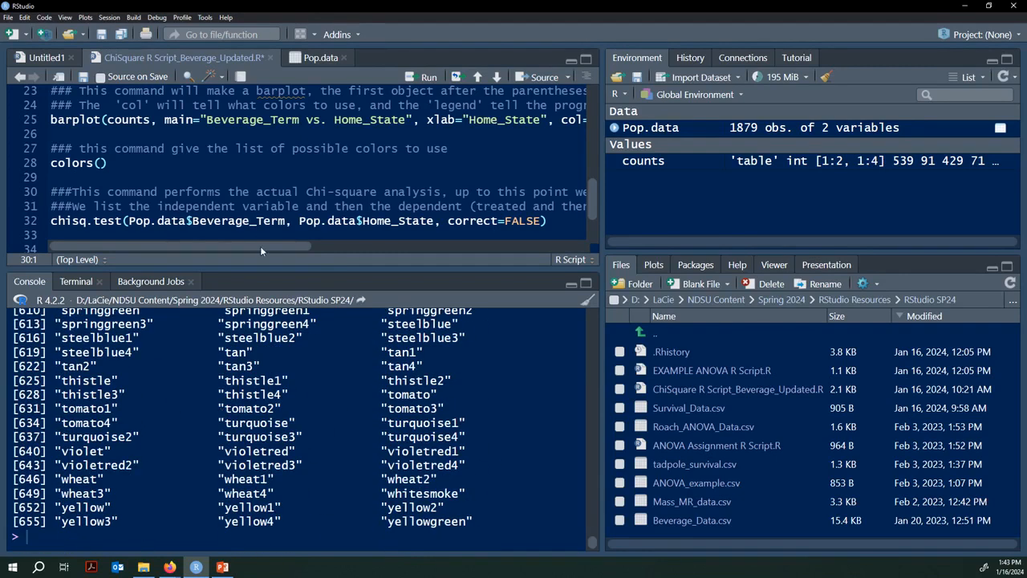
left_click_drag(260, 246, 386, 256)
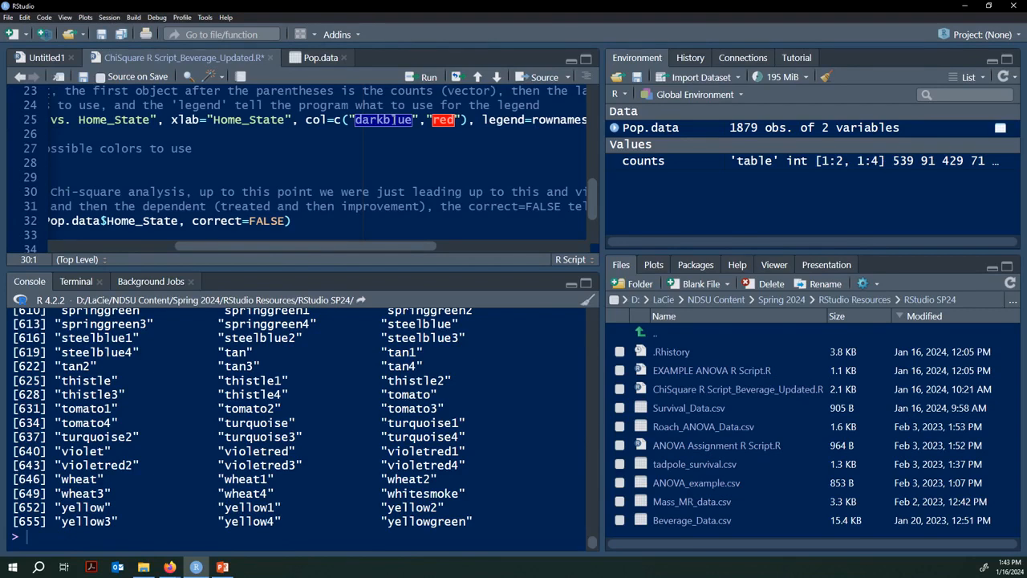
Step: Check the col=c("darkblue","red") colours on the barplot line, removing stray typed characters
left_click(391, 120)
left_click(401, 120)
type("o")
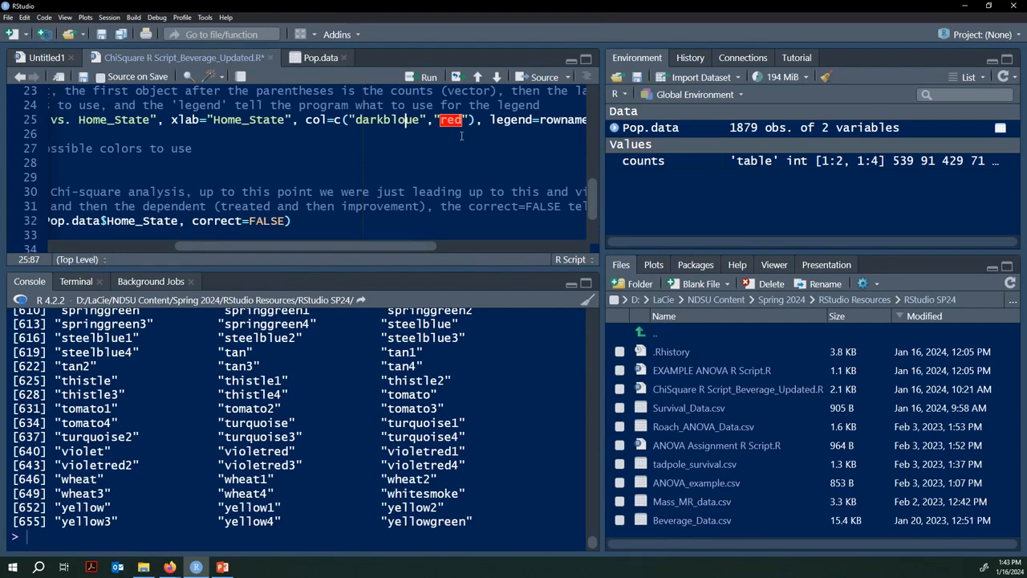
key("BackSpace")
key("Right")
key("Right")
key("Right")
key("Right")
key("Right")
key("Right")
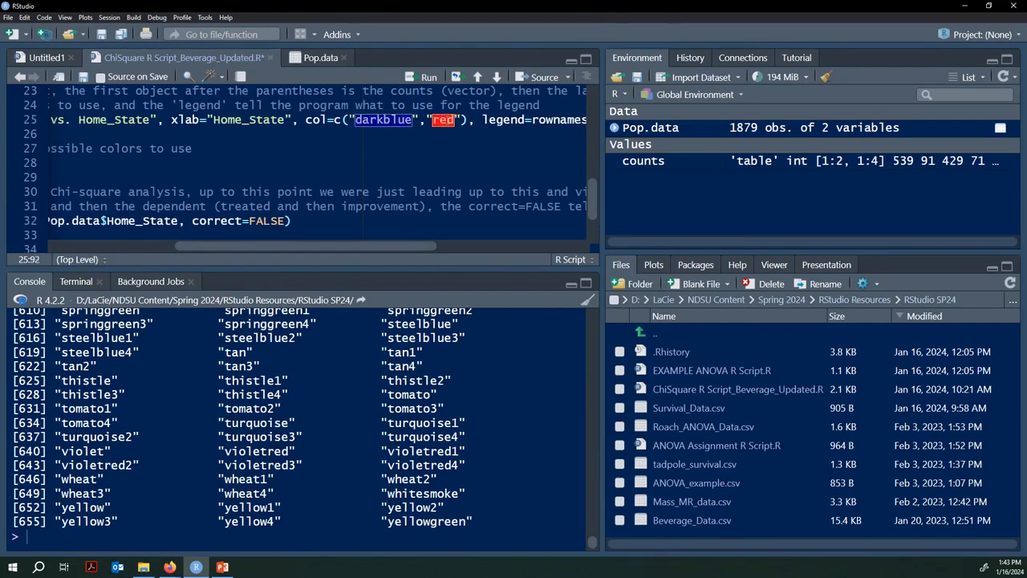
type("a")
key("BackSpace")
left_click_drag(414, 246, 469, 244)
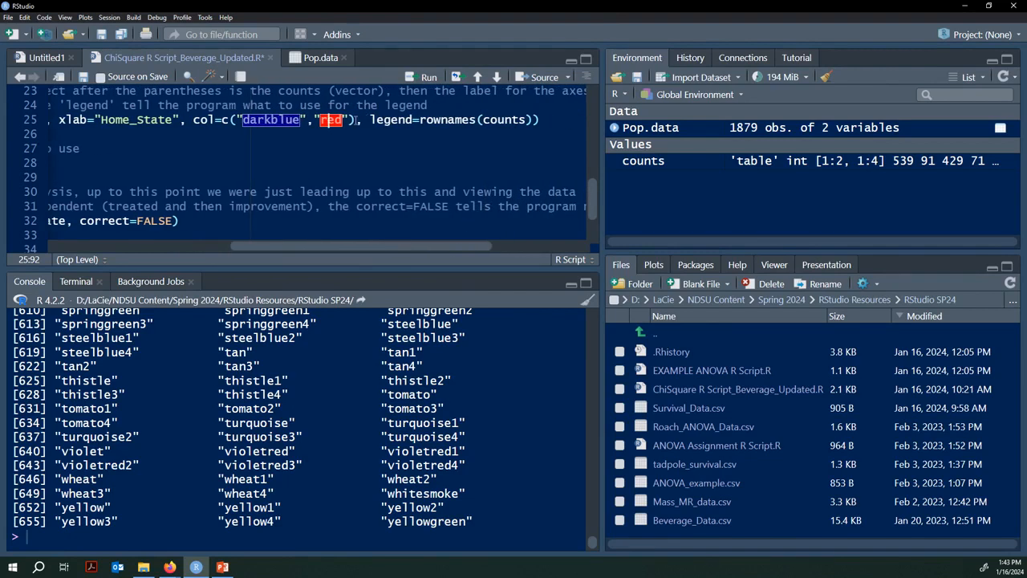
Step: Run the barplot line to draw the darkblue/red stacked chart with Soda/Pop legend
left_click_drag(370, 119, 528, 120)
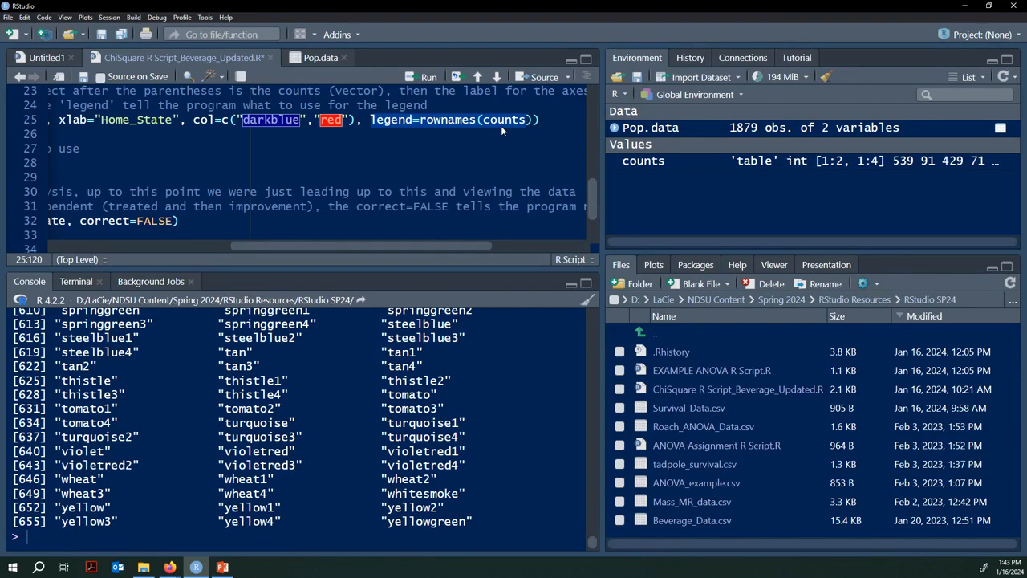
key("Right")
key("Right")
key("Right")
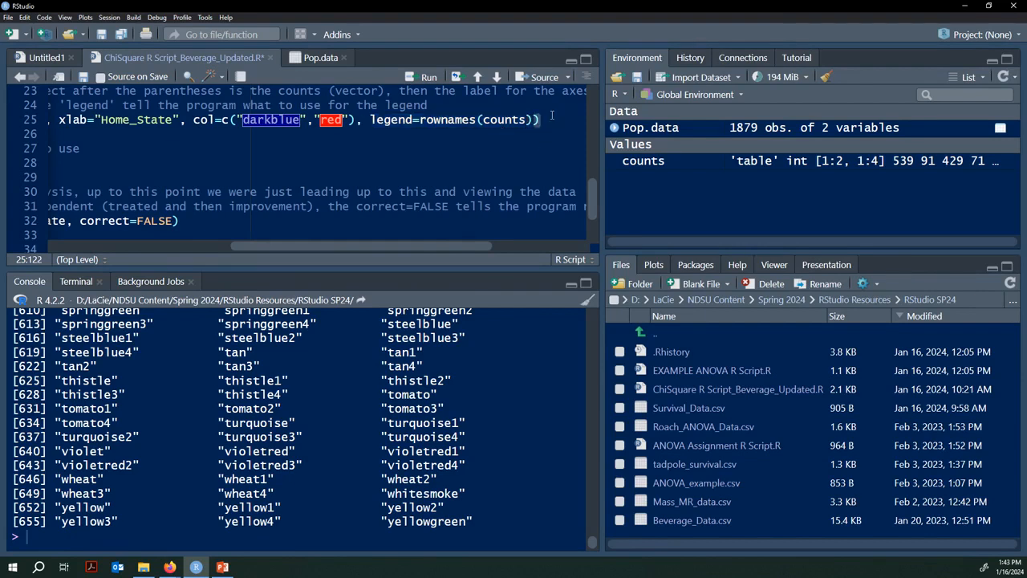
key("ctrl+Return")
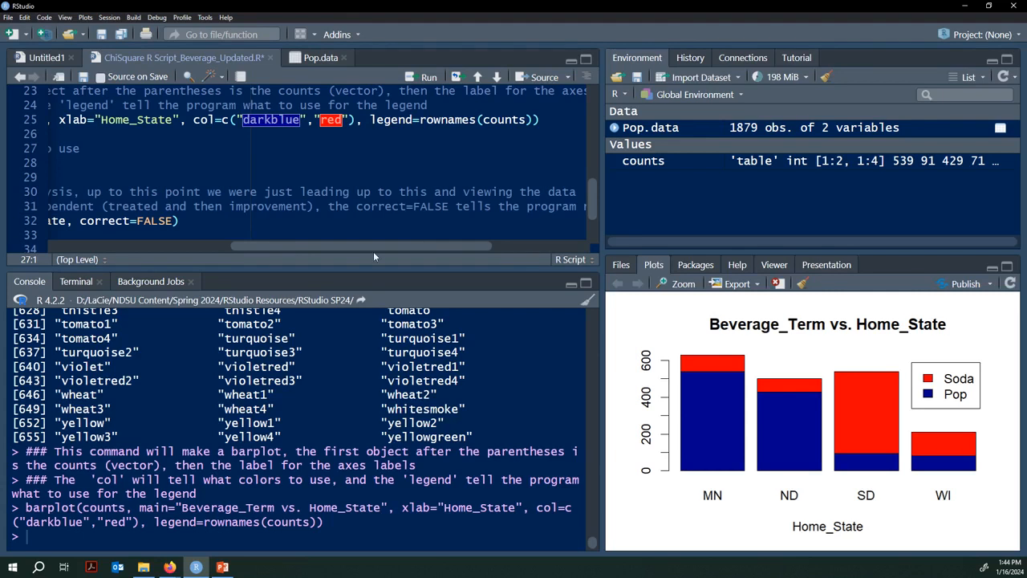
Step: Scroll down to the chisq.test line and inspect the function name
left_click_drag(358, 247, 174, 249)
scroll(114, 194, "down", 2)
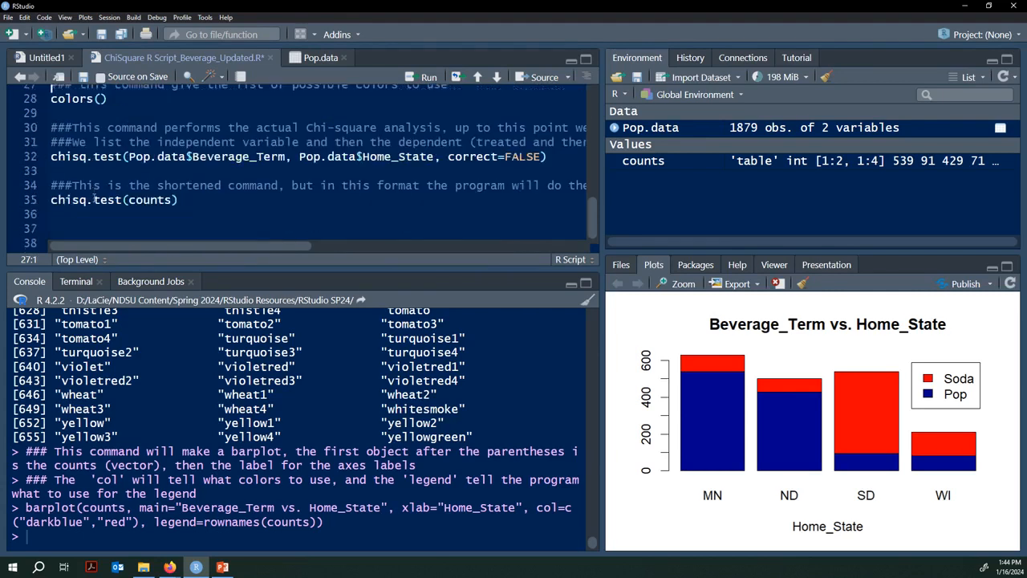
left_click(551, 157)
left_click(94, 157)
left_click_drag(124, 158, 51, 157)
key("Right")
key("Right")
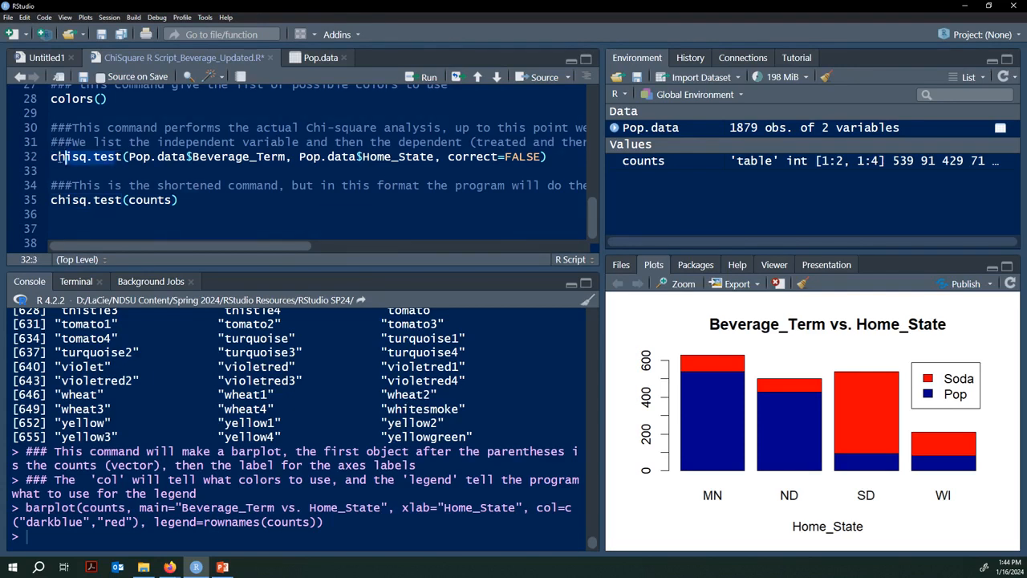
key("Left")
key("Left")
left_click(124, 158)
key("Right")
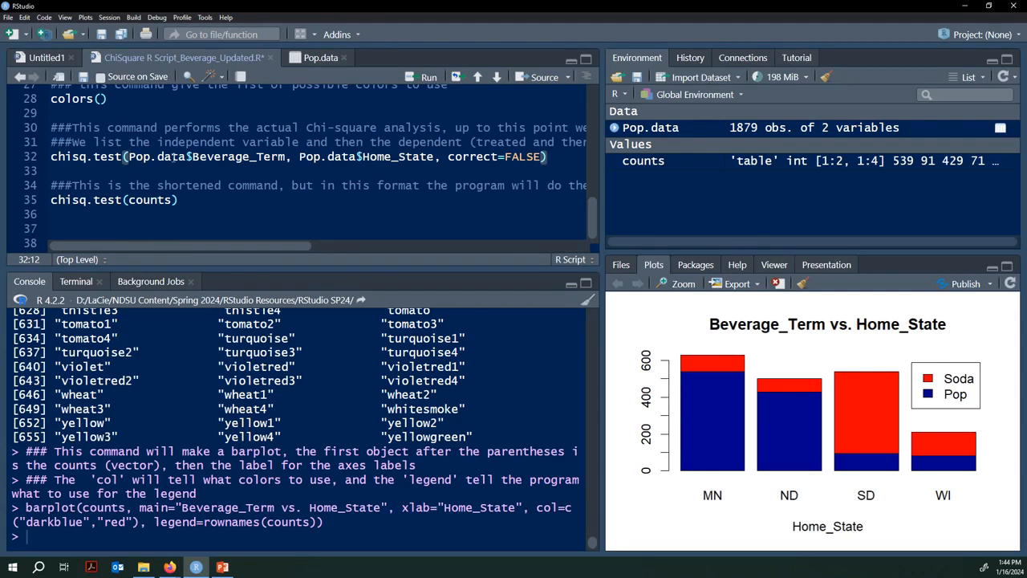
Step: Review the Beverage_Term, Home_State and correct=FALSE arguments, then run the test (X-squared 761.88, df 3)
left_click(188, 156)
left_click_drag(285, 157, 130, 158)
left_click_drag(294, 157, 546, 159)
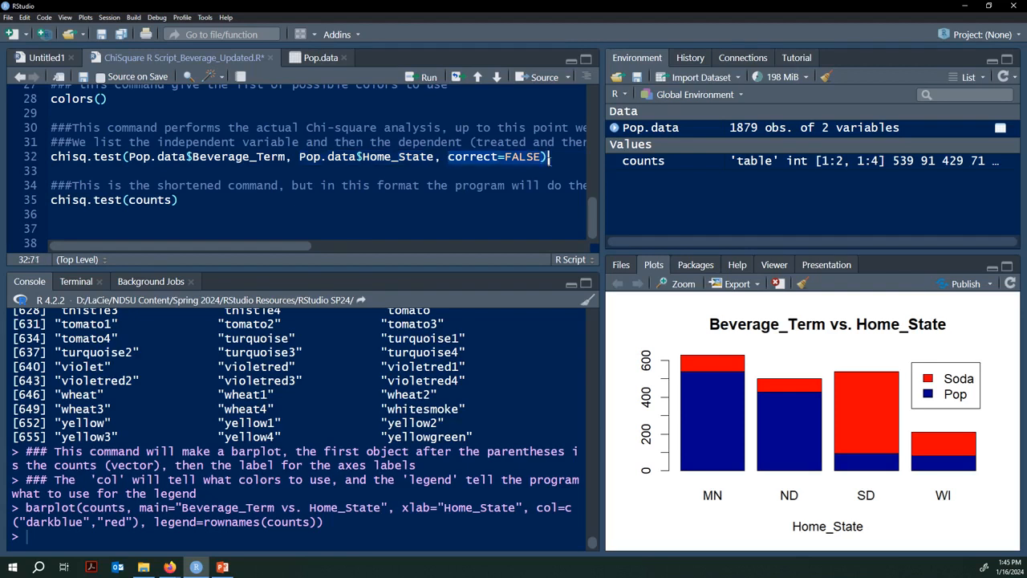
left_click(553, 157)
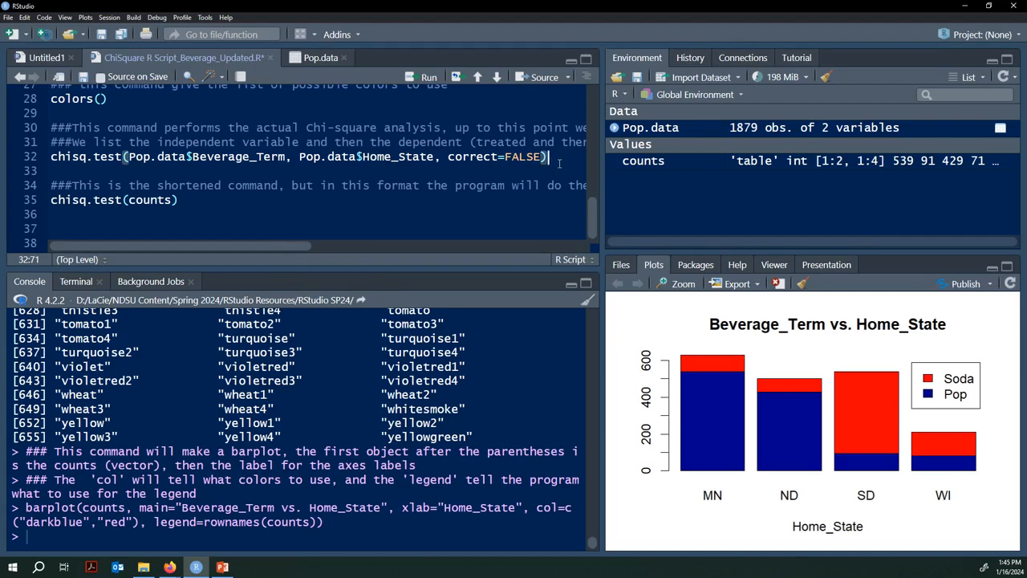
key("ctrl+Return")
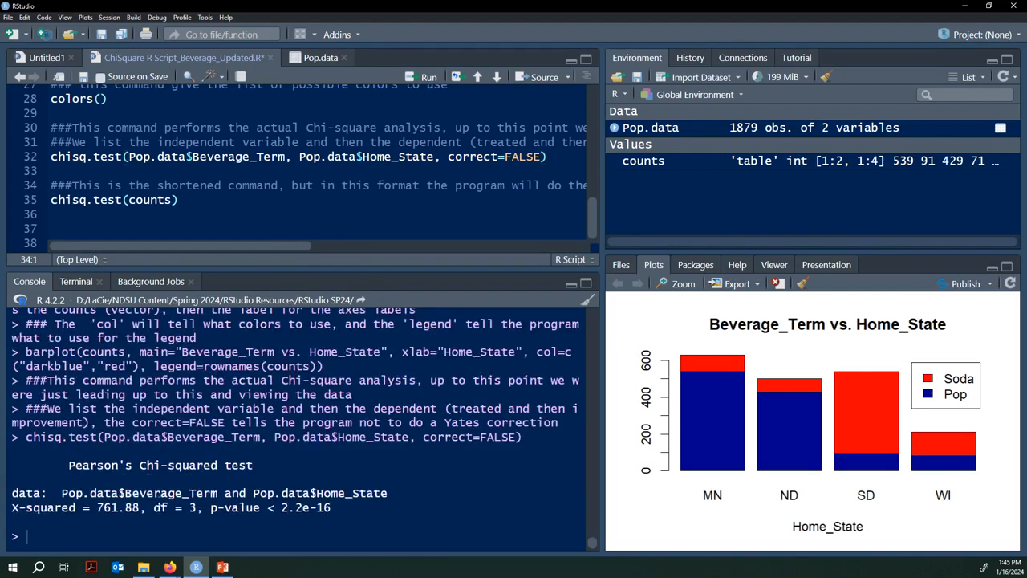
left_click_drag(71, 465, 332, 509)
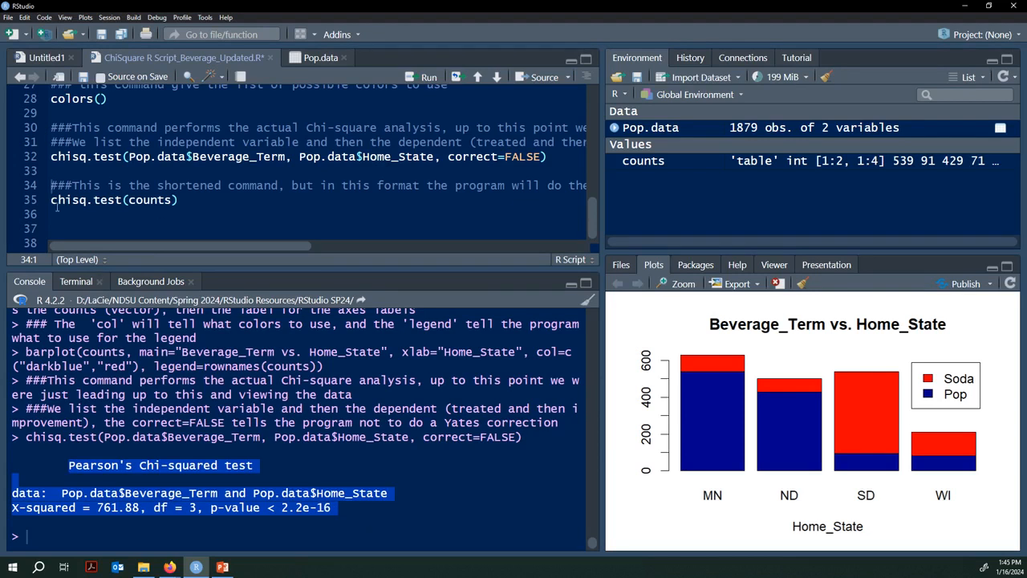
left_click_drag(50, 202, 114, 213)
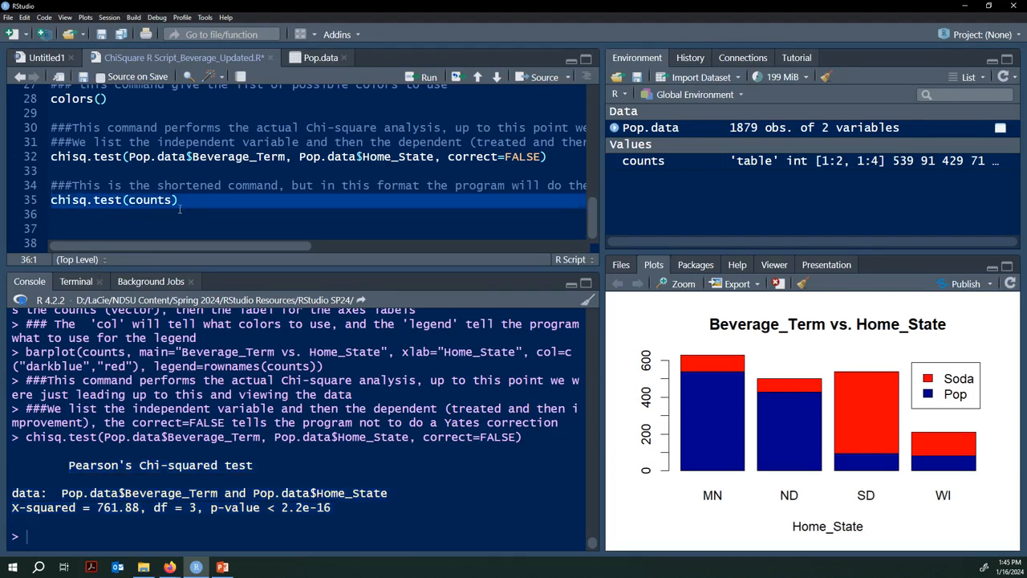
left_click(181, 203)
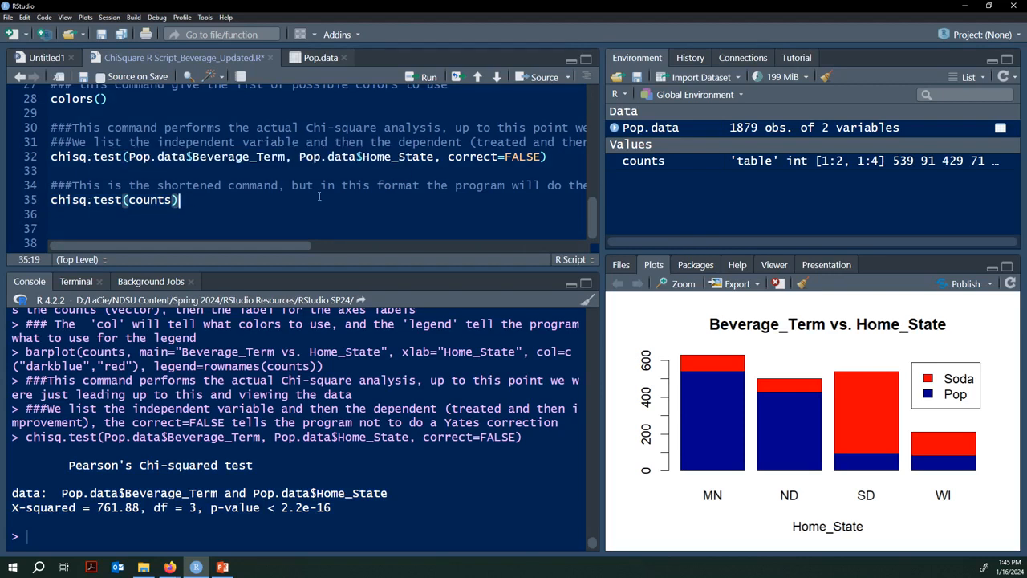
left_click(216, 191)
Step: Run chisq.test(counts) and highlight its X-squared 761.88, df 3, p < 2.2e-16 output
key("ctrl+Return")
key("ctrl+Return")
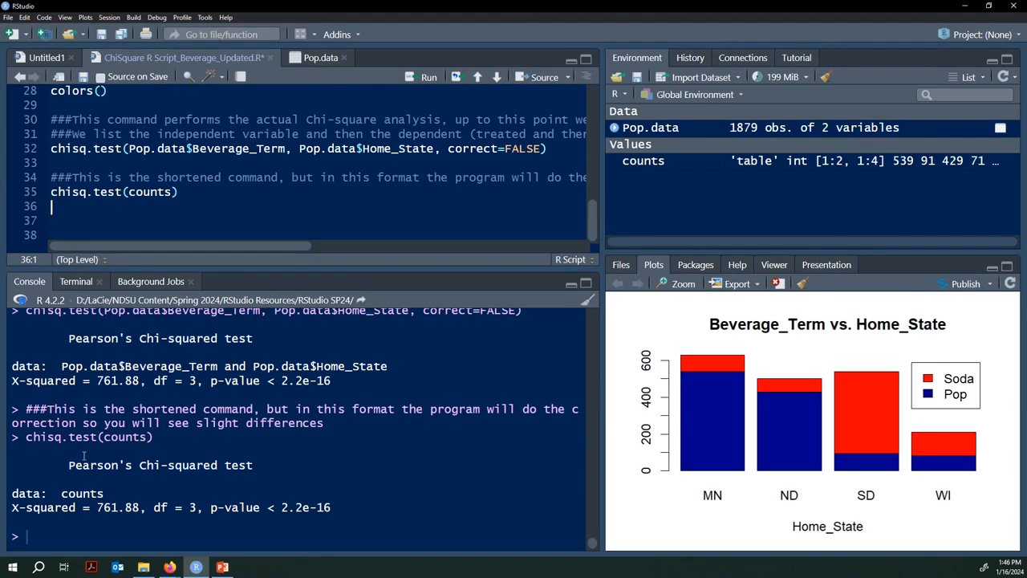
left_click_drag(69, 465, 349, 508)
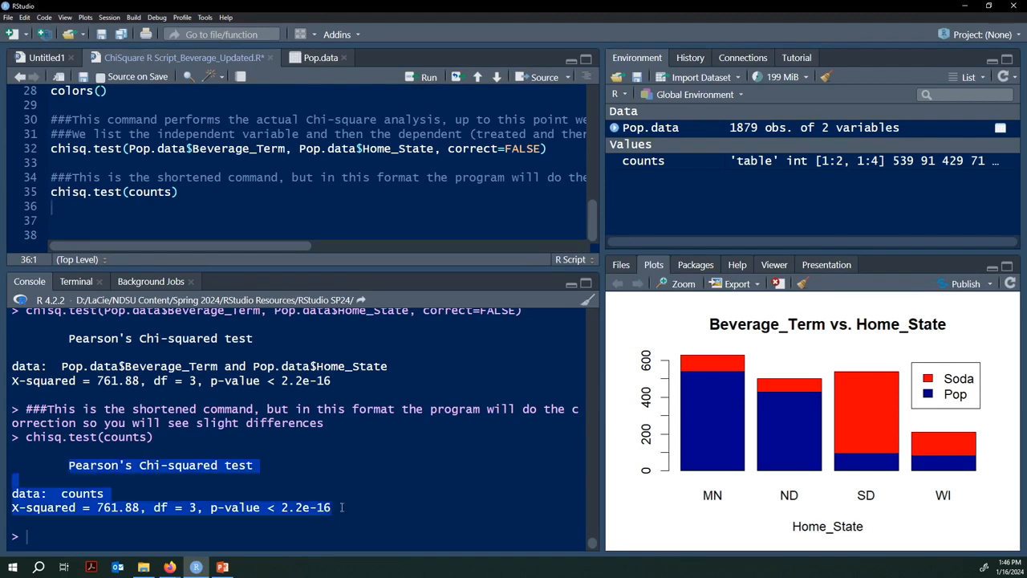
left_click(326, 507)
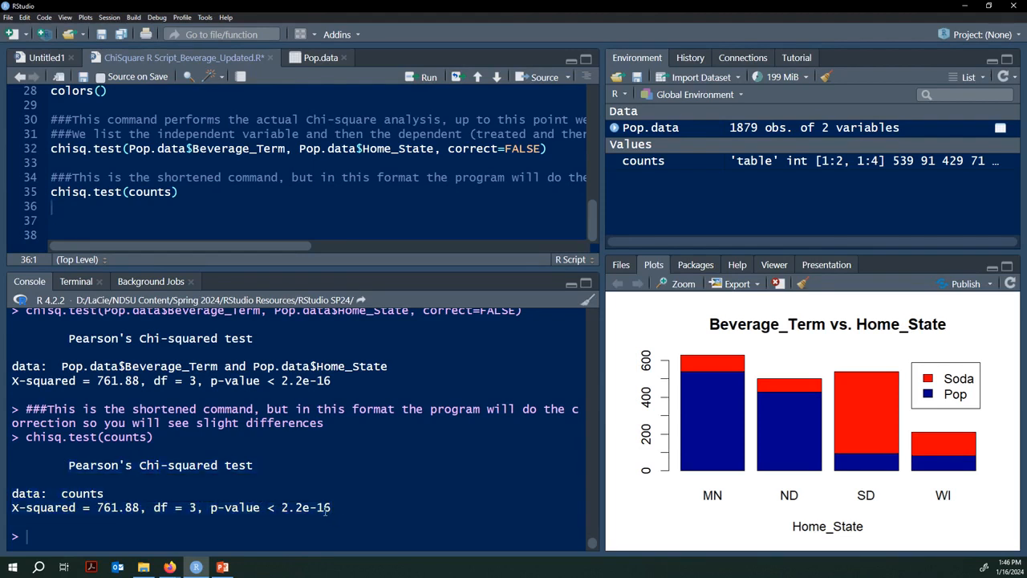